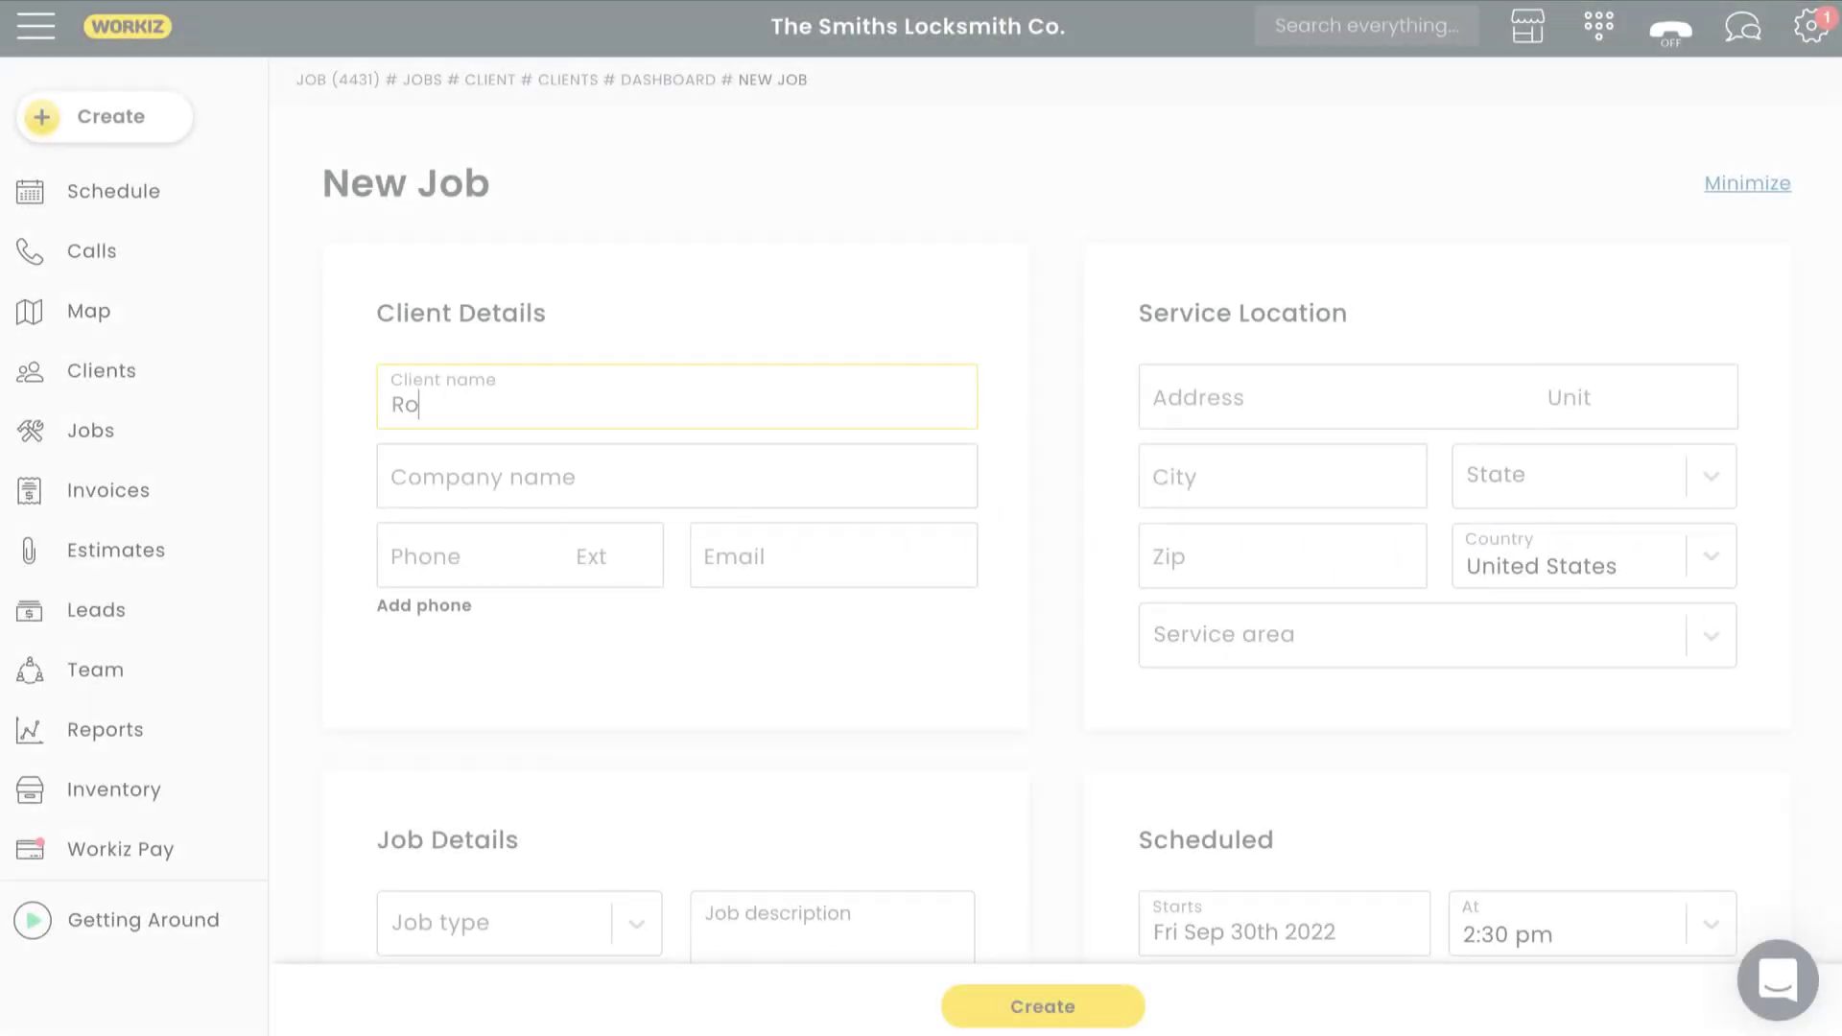
Finish entering the client's name, phone number and e-mail address on the current New Job form.
{"action": "left_click", "coordinate": [414, 557]}
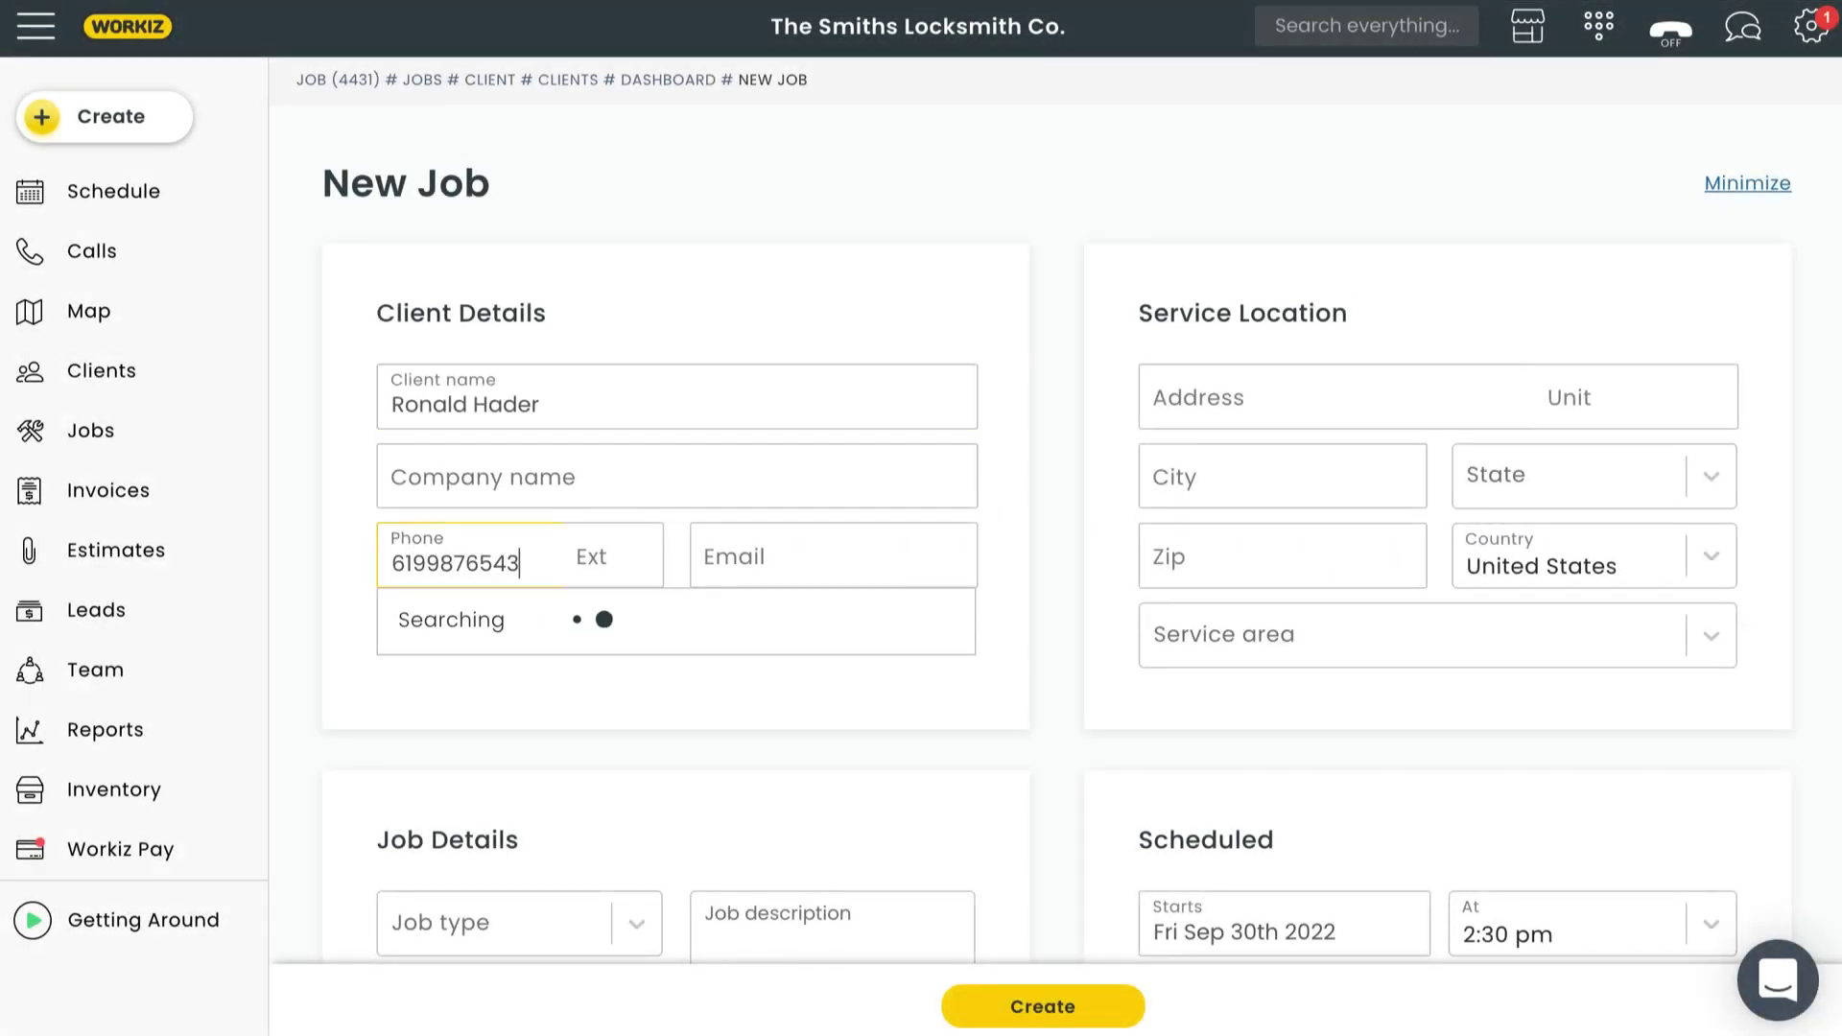
{"action": "left_click", "coordinate": [716, 556]}
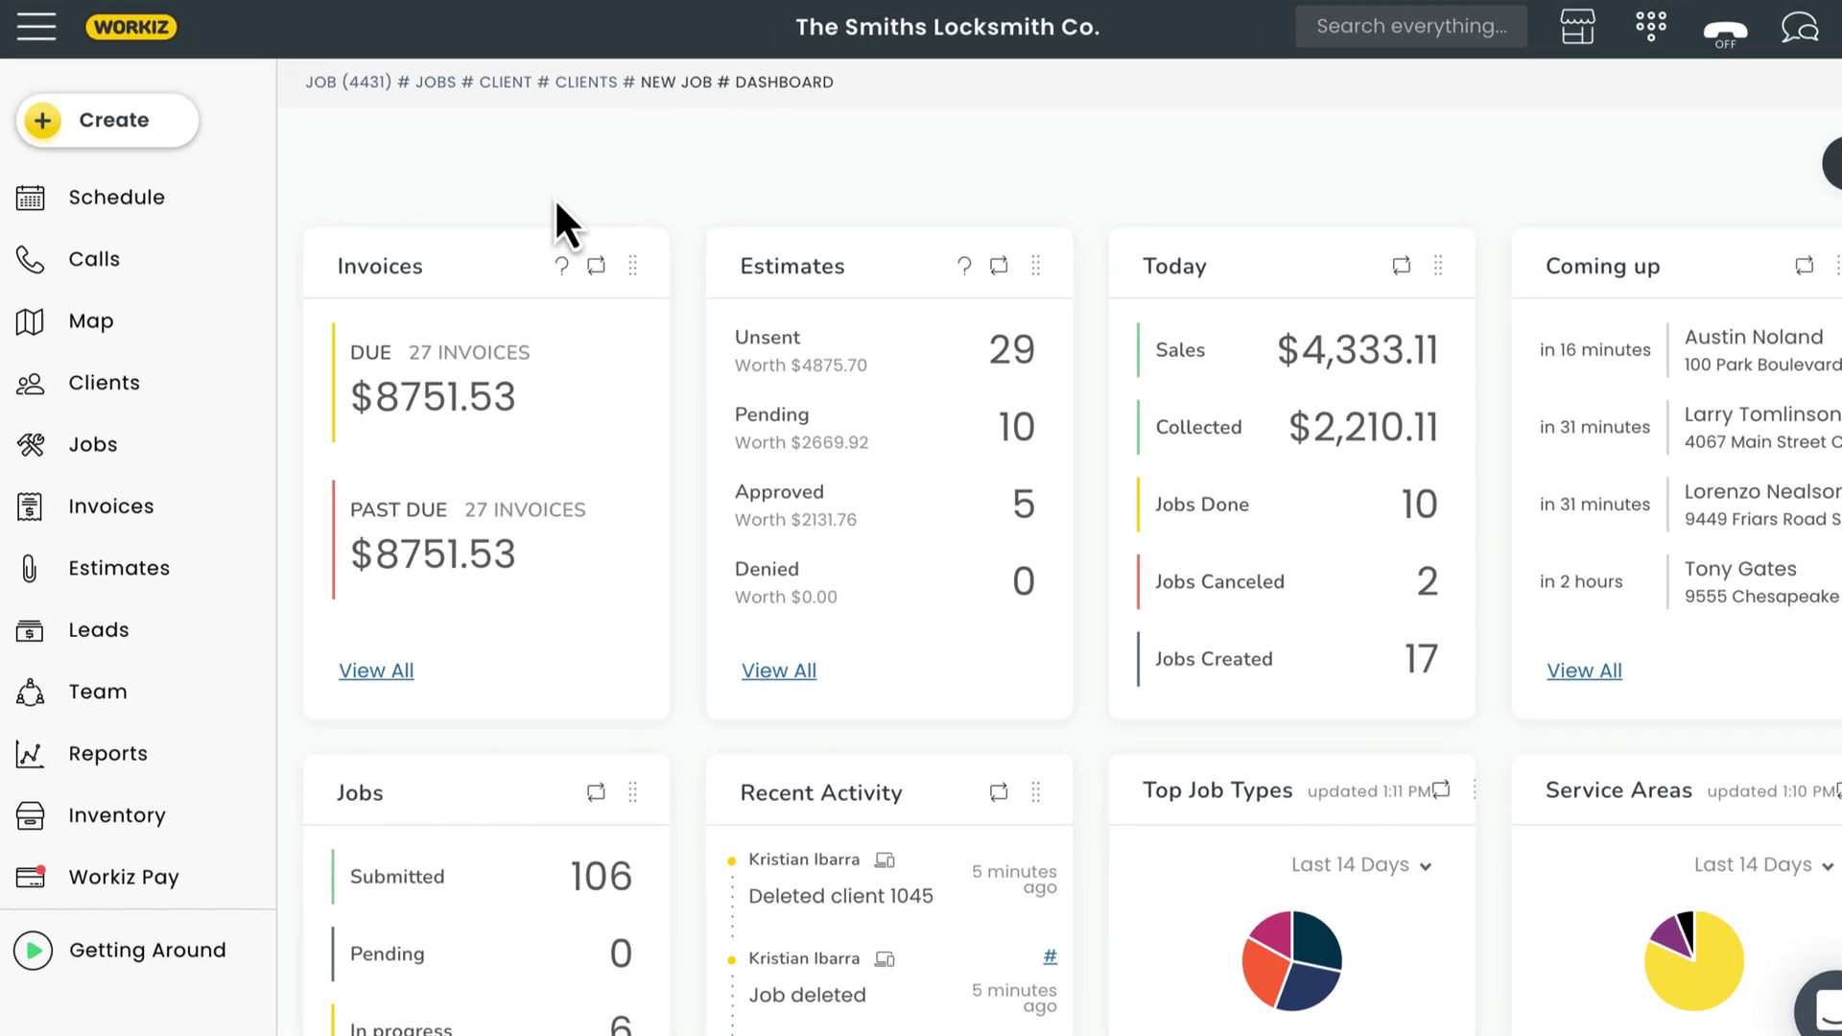
Start a new job and enter the client's full name, correcting a mistaken search.
{"action": "left_click", "coordinate": [142, 134]}
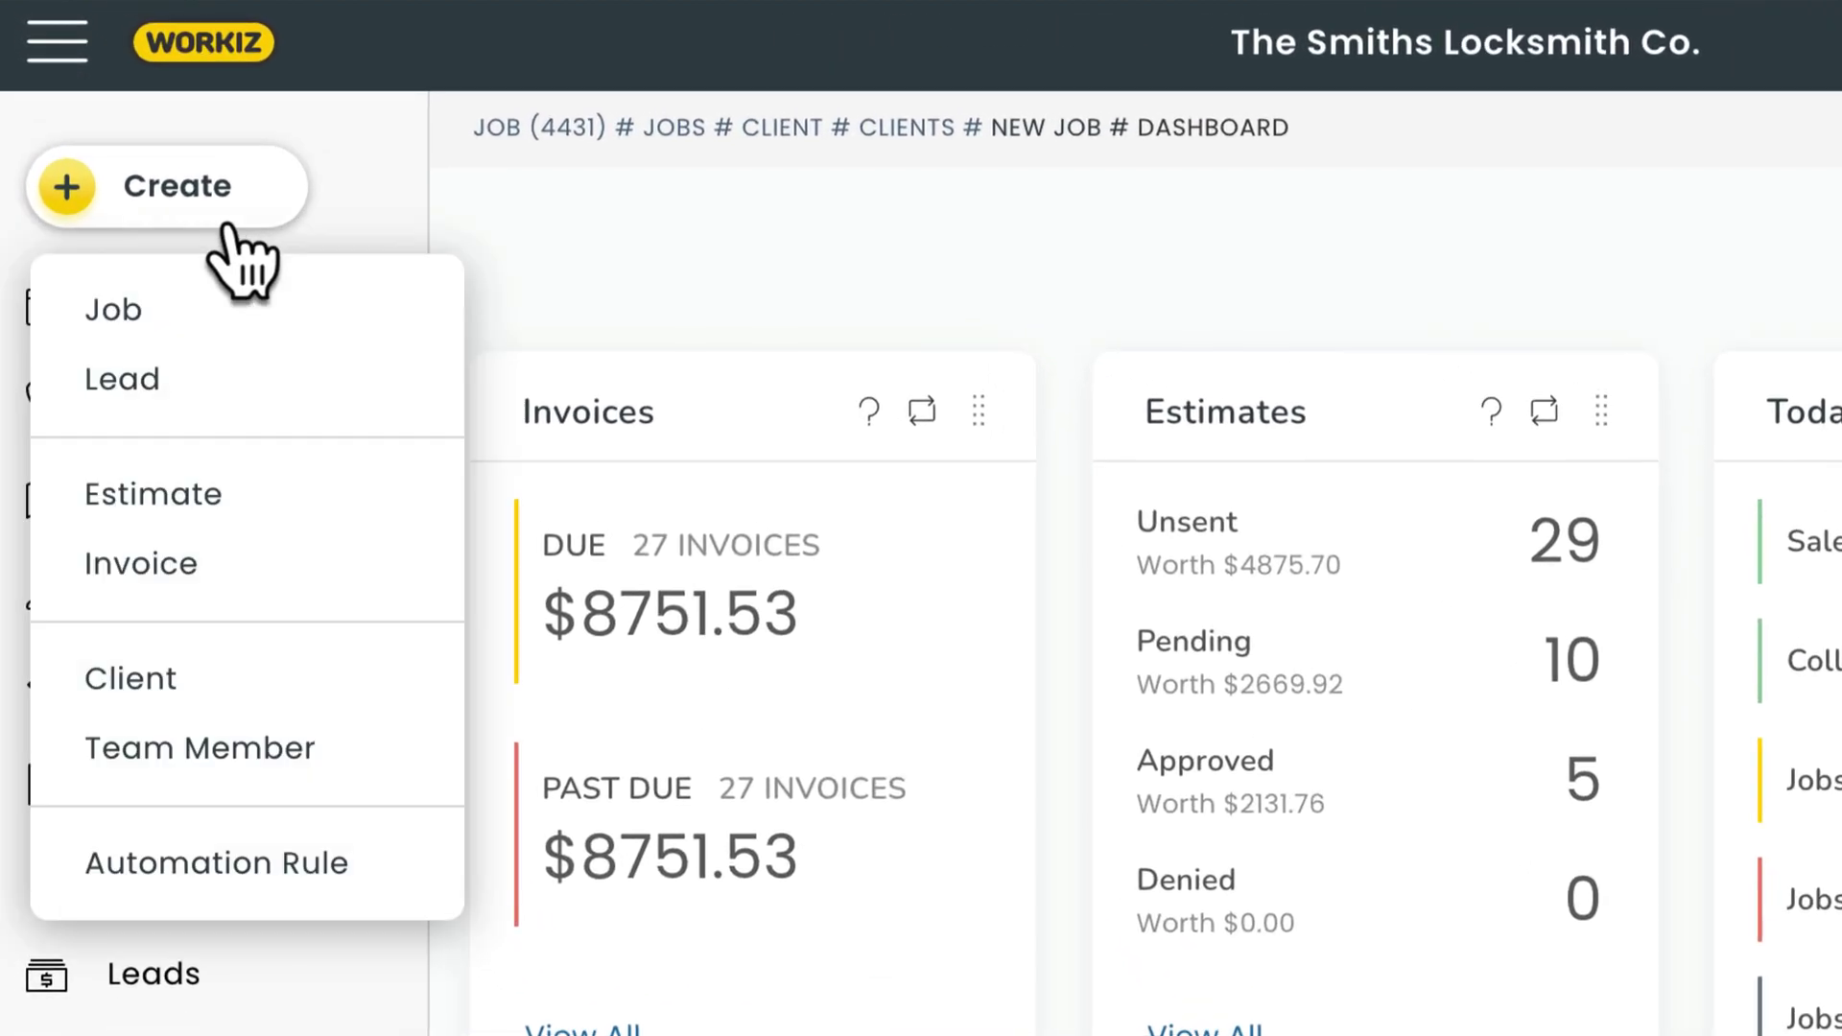
{"action": "left_click", "coordinate": [199, 331]}
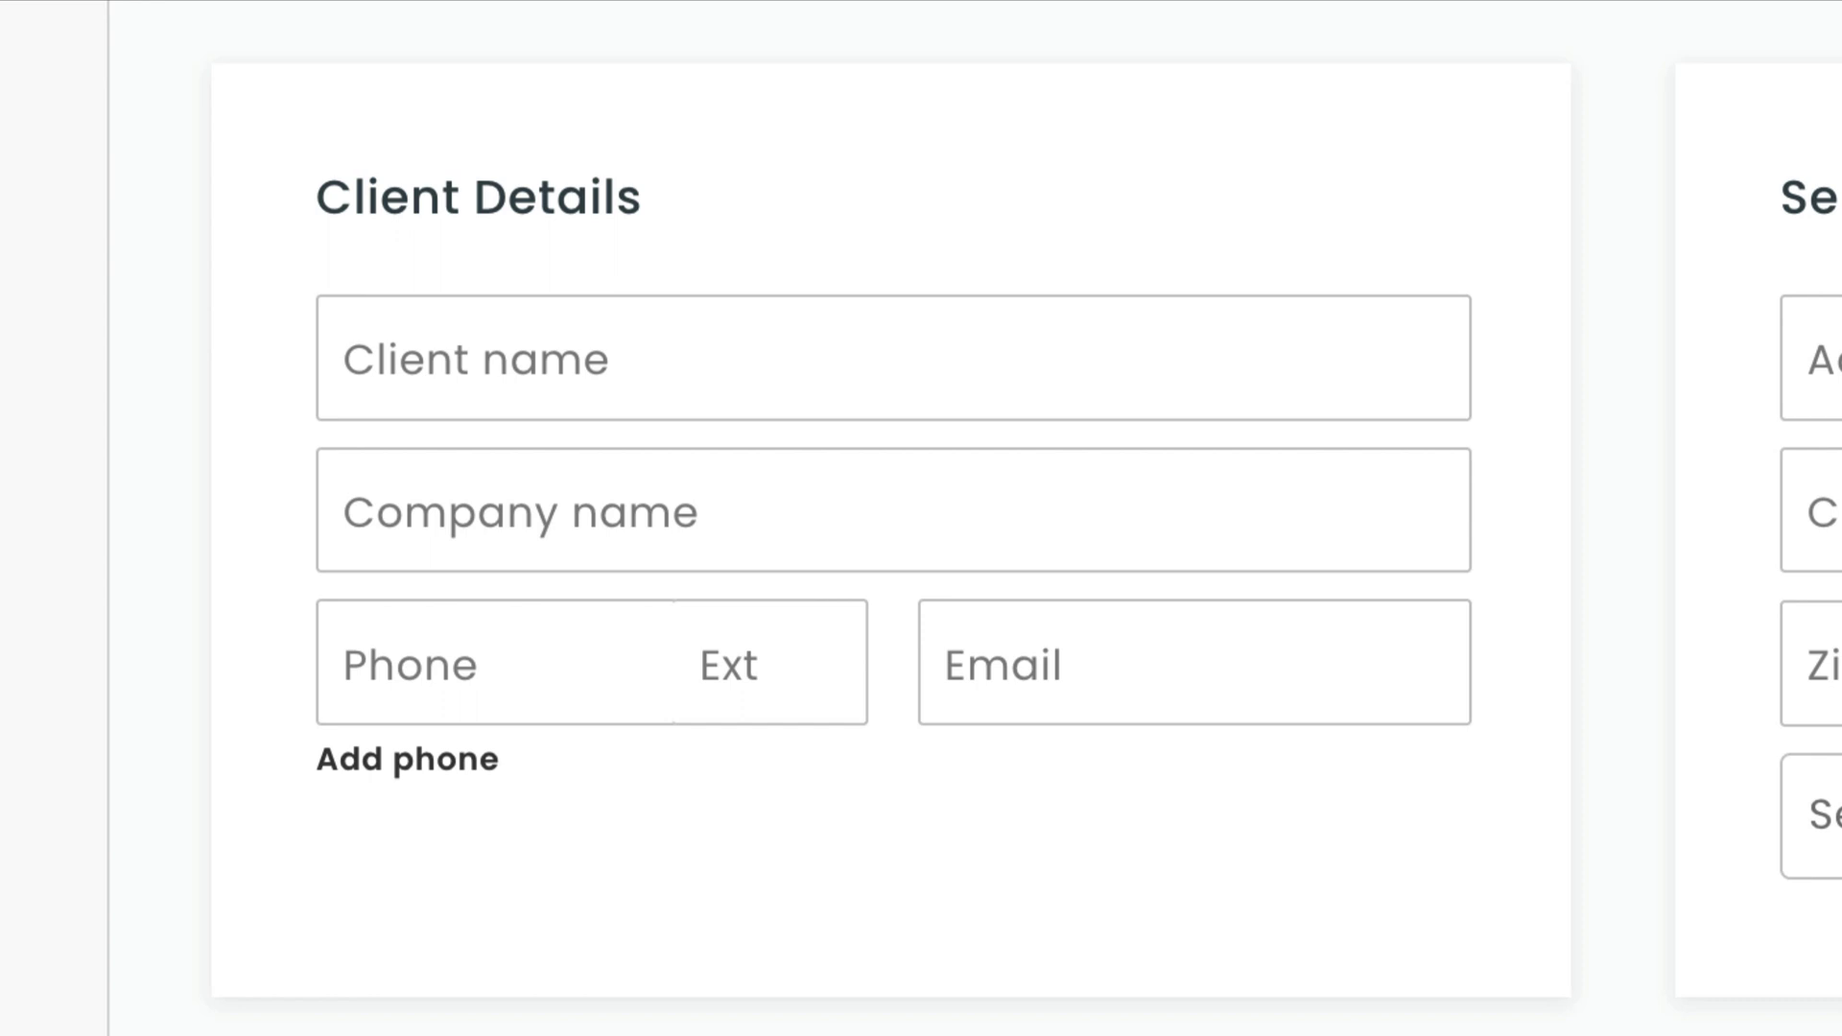
{"action": "left_click", "coordinate": [440, 358]}
{"action": "type", "text": "Soto"}
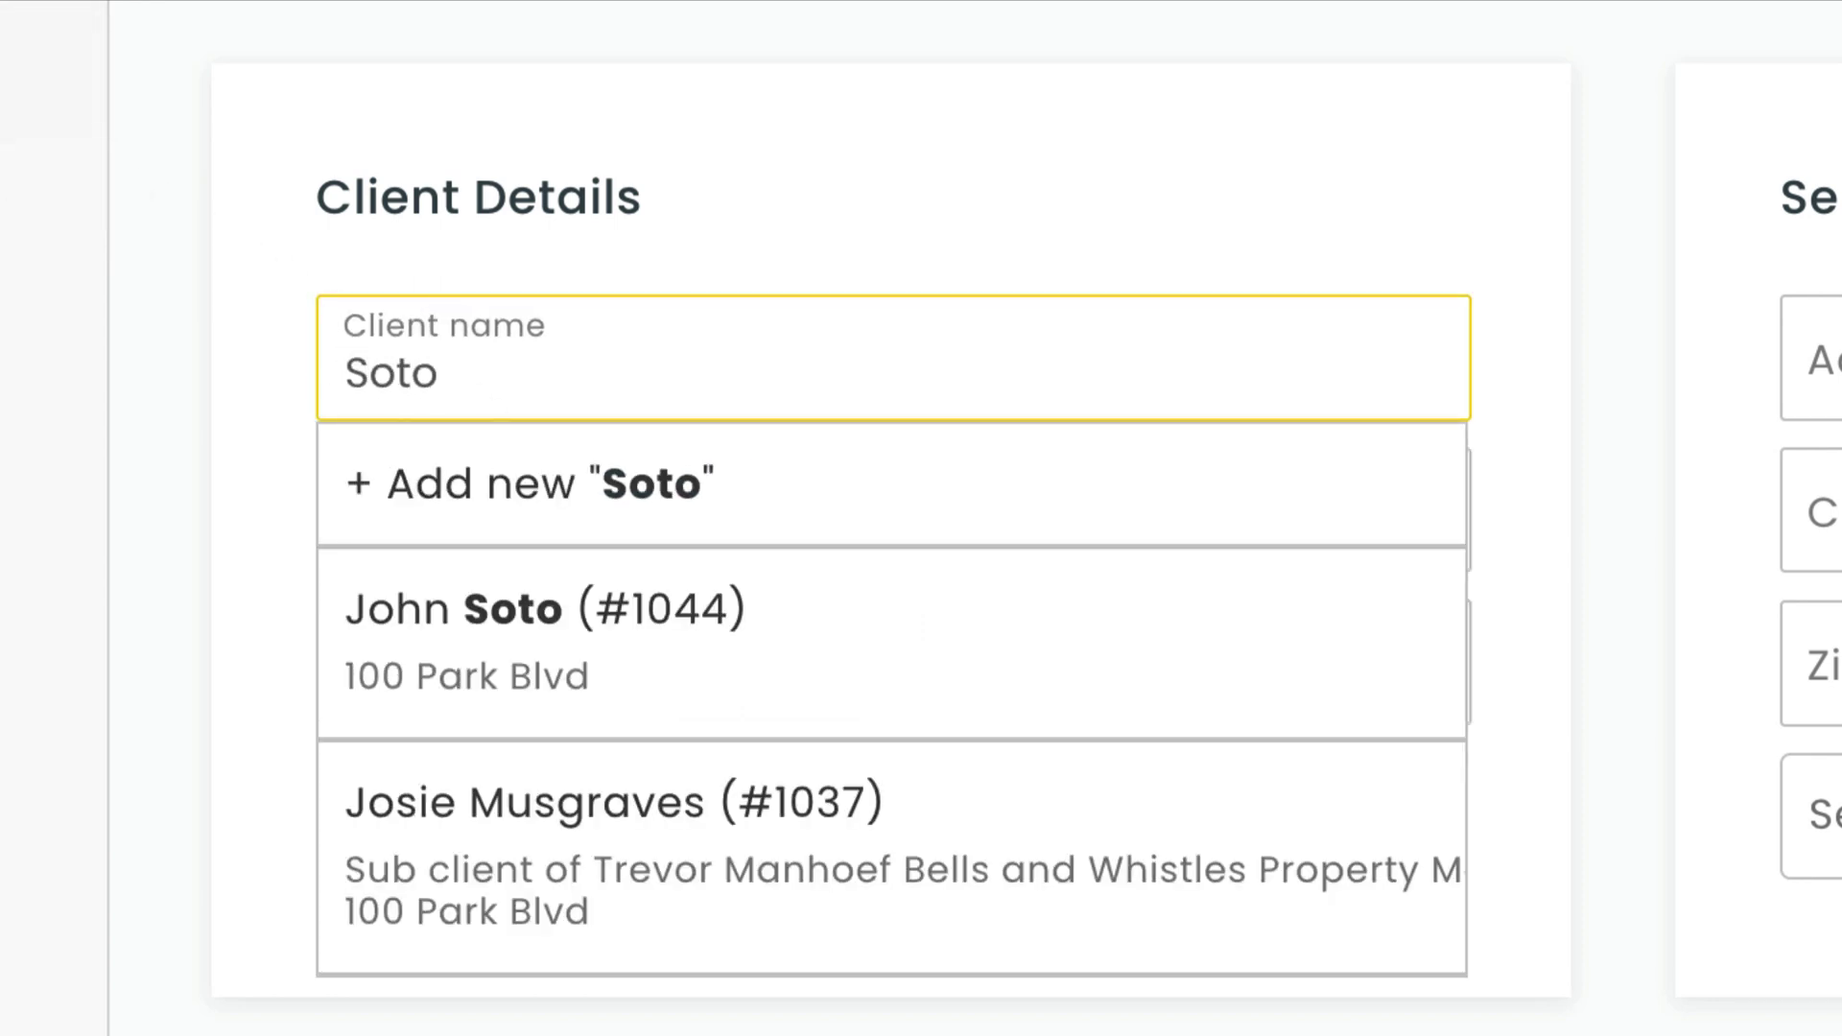
{"action": "key", "text": "BackSpace"}
{"action": "key", "text": "BackSpace"}
{"action": "key", "text": "BackSpace"}
{"action": "key", "text": "BackSpace"}
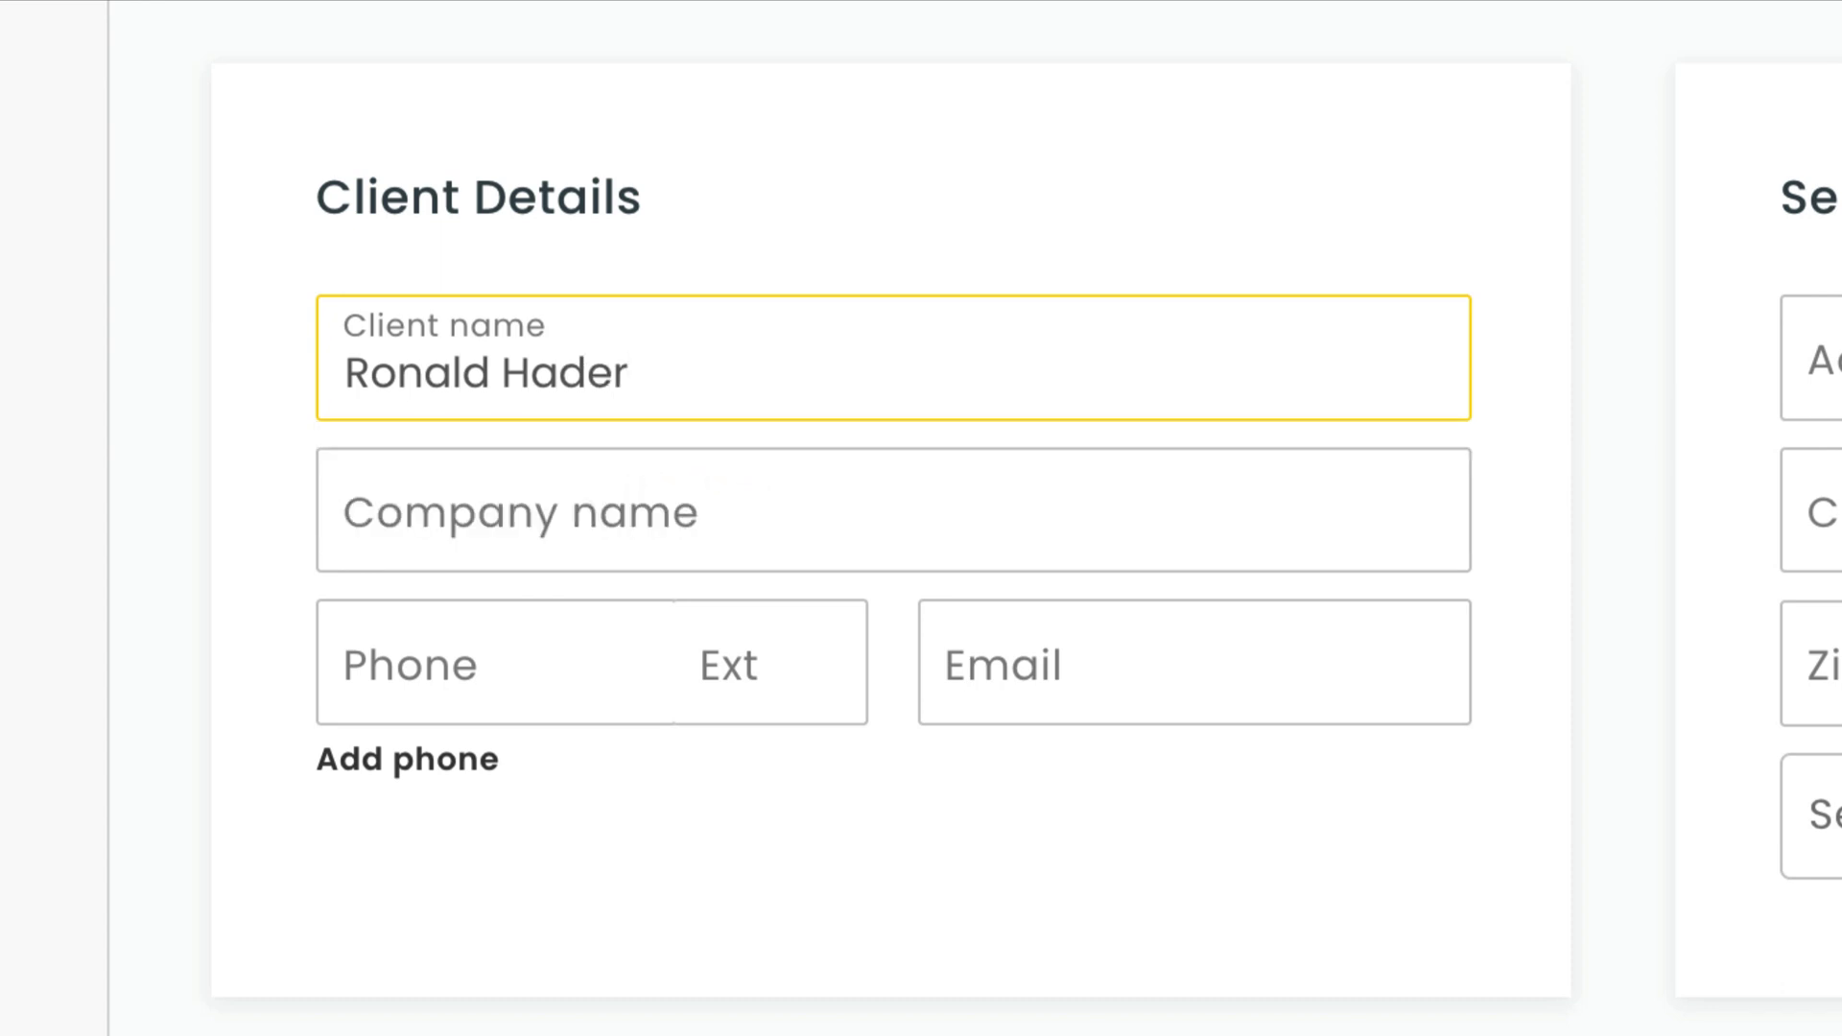
Fill in the client's phone number and e-mail address.
{"action": "left_click", "coordinate": [392, 662]}
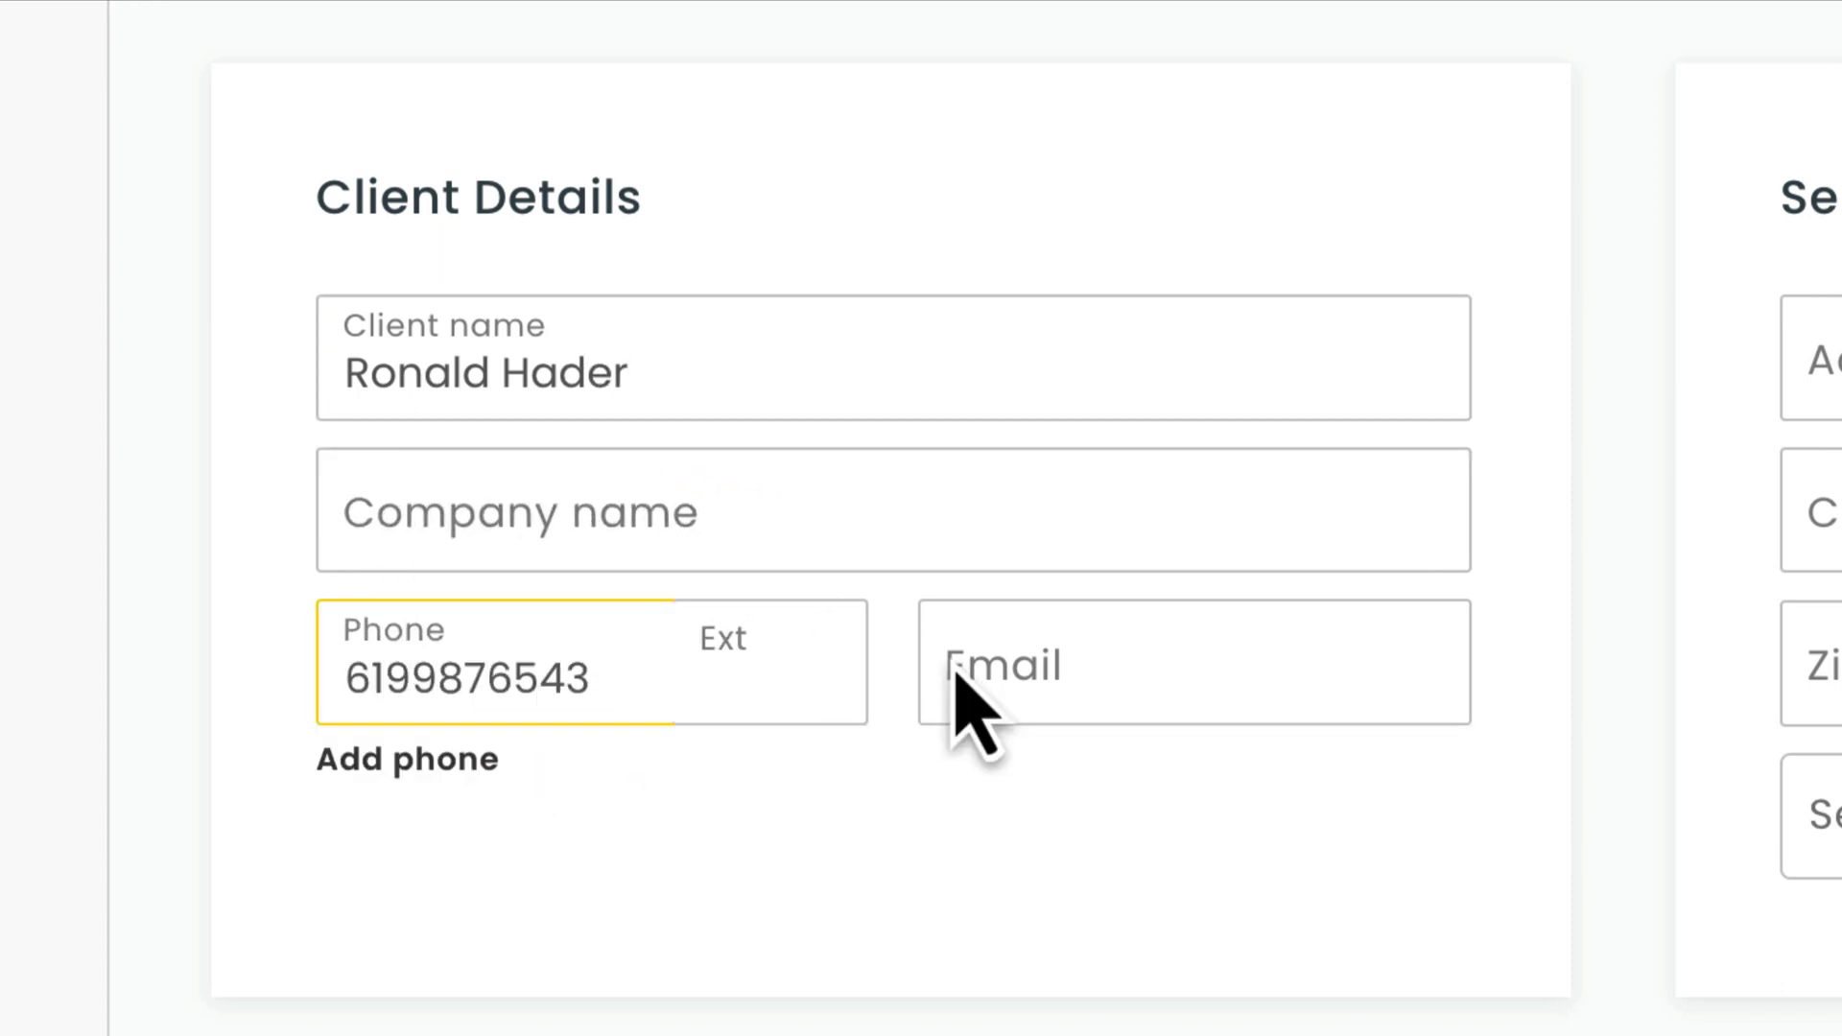
{"action": "left_click", "coordinate": [954, 692]}
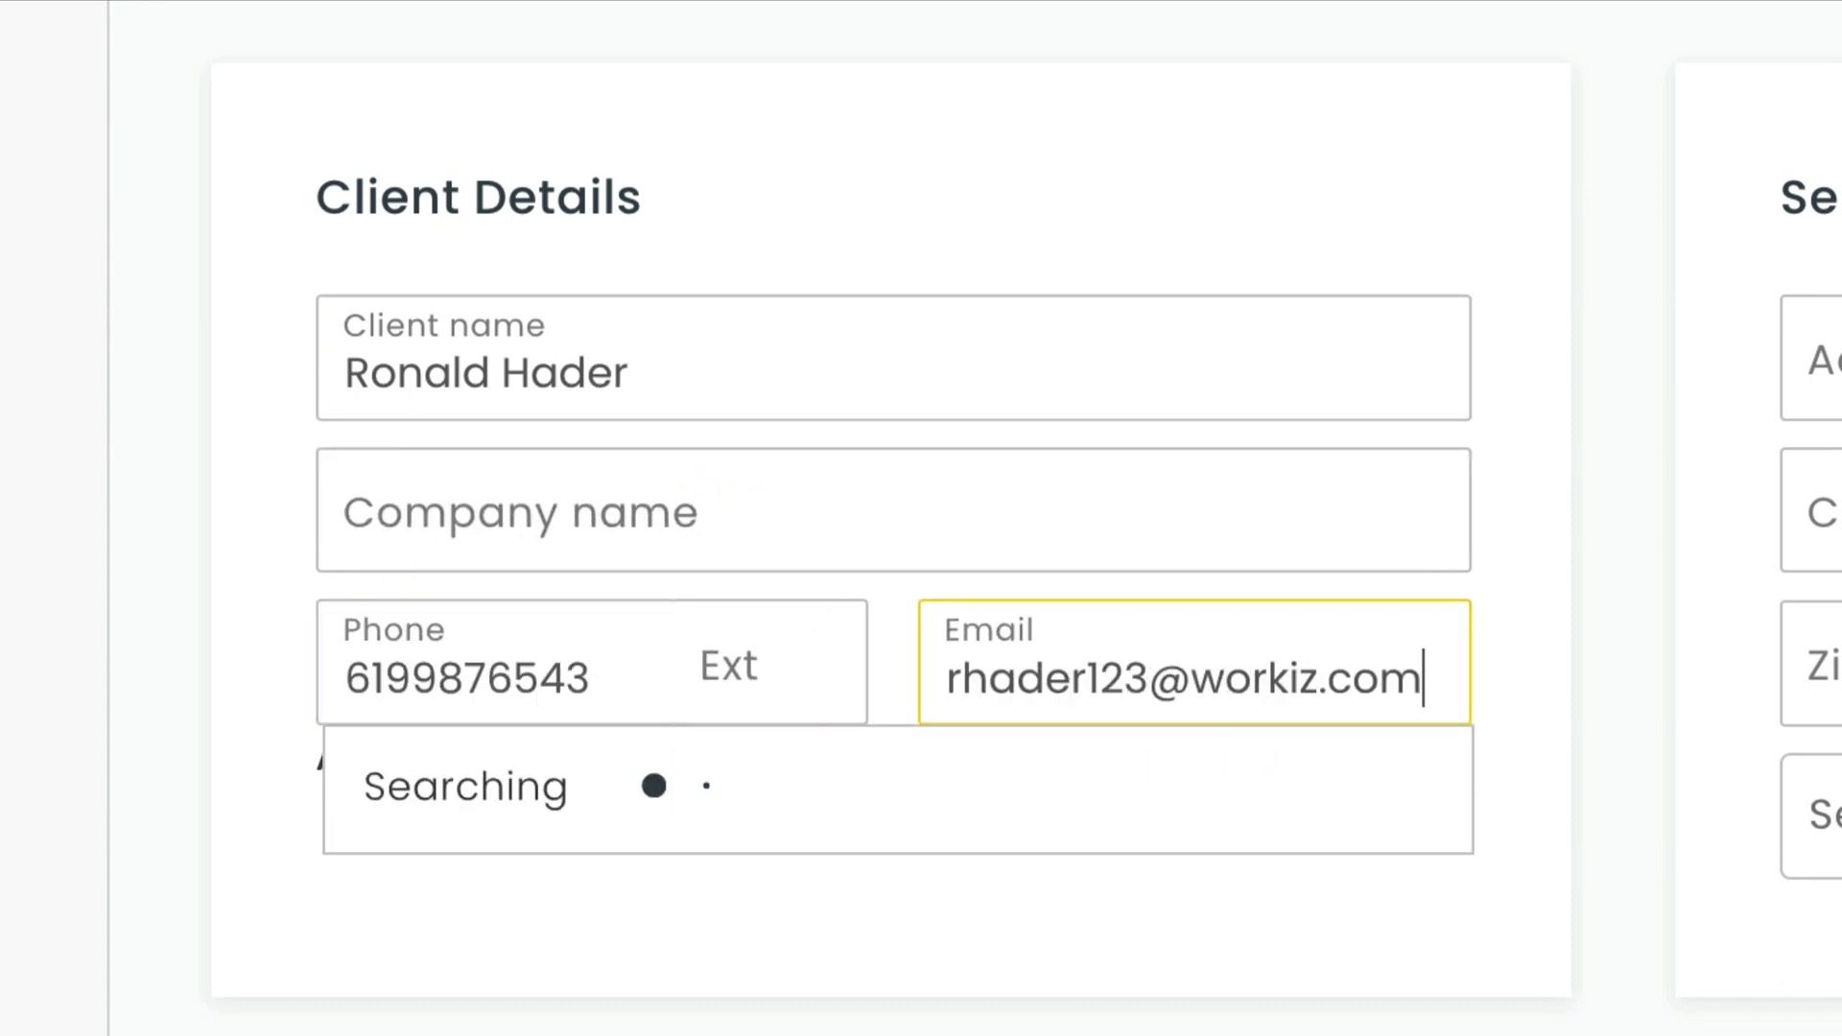
Enter the service street address, accept the suggested match to autofill it, and open the service area list.
{"action": "left_click", "coordinate": [1718, 362]}
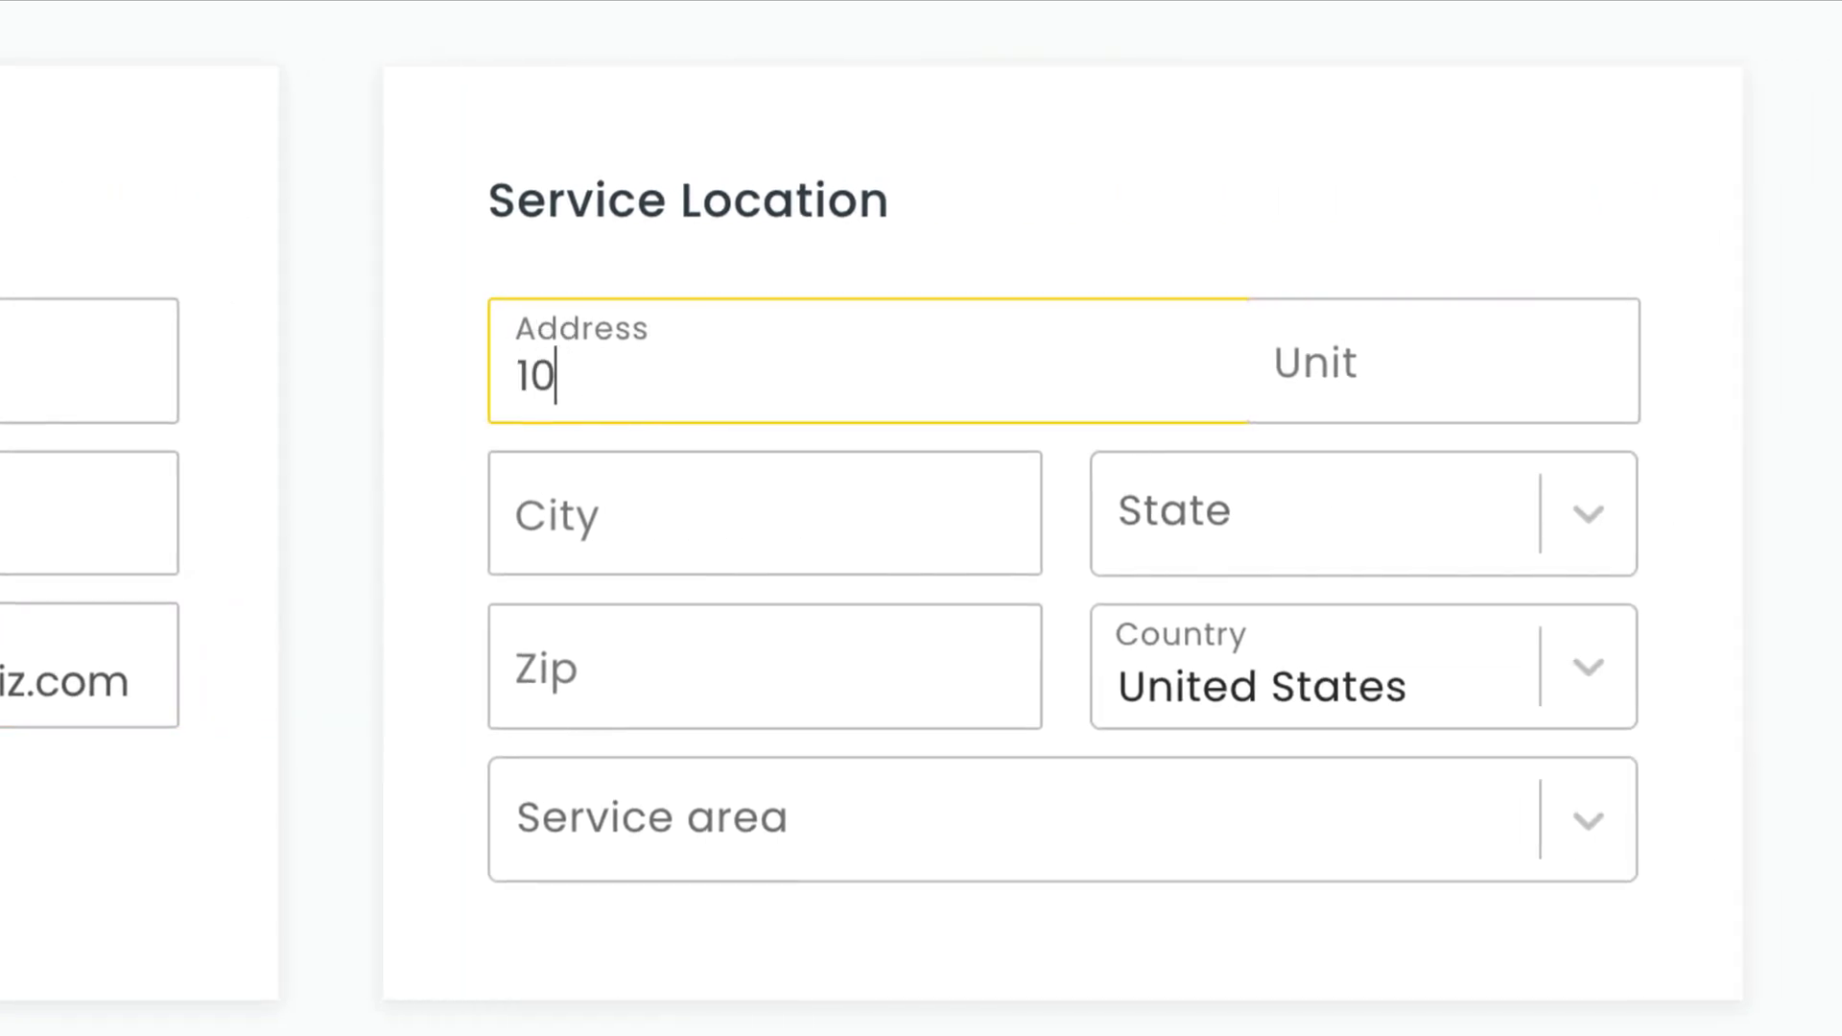
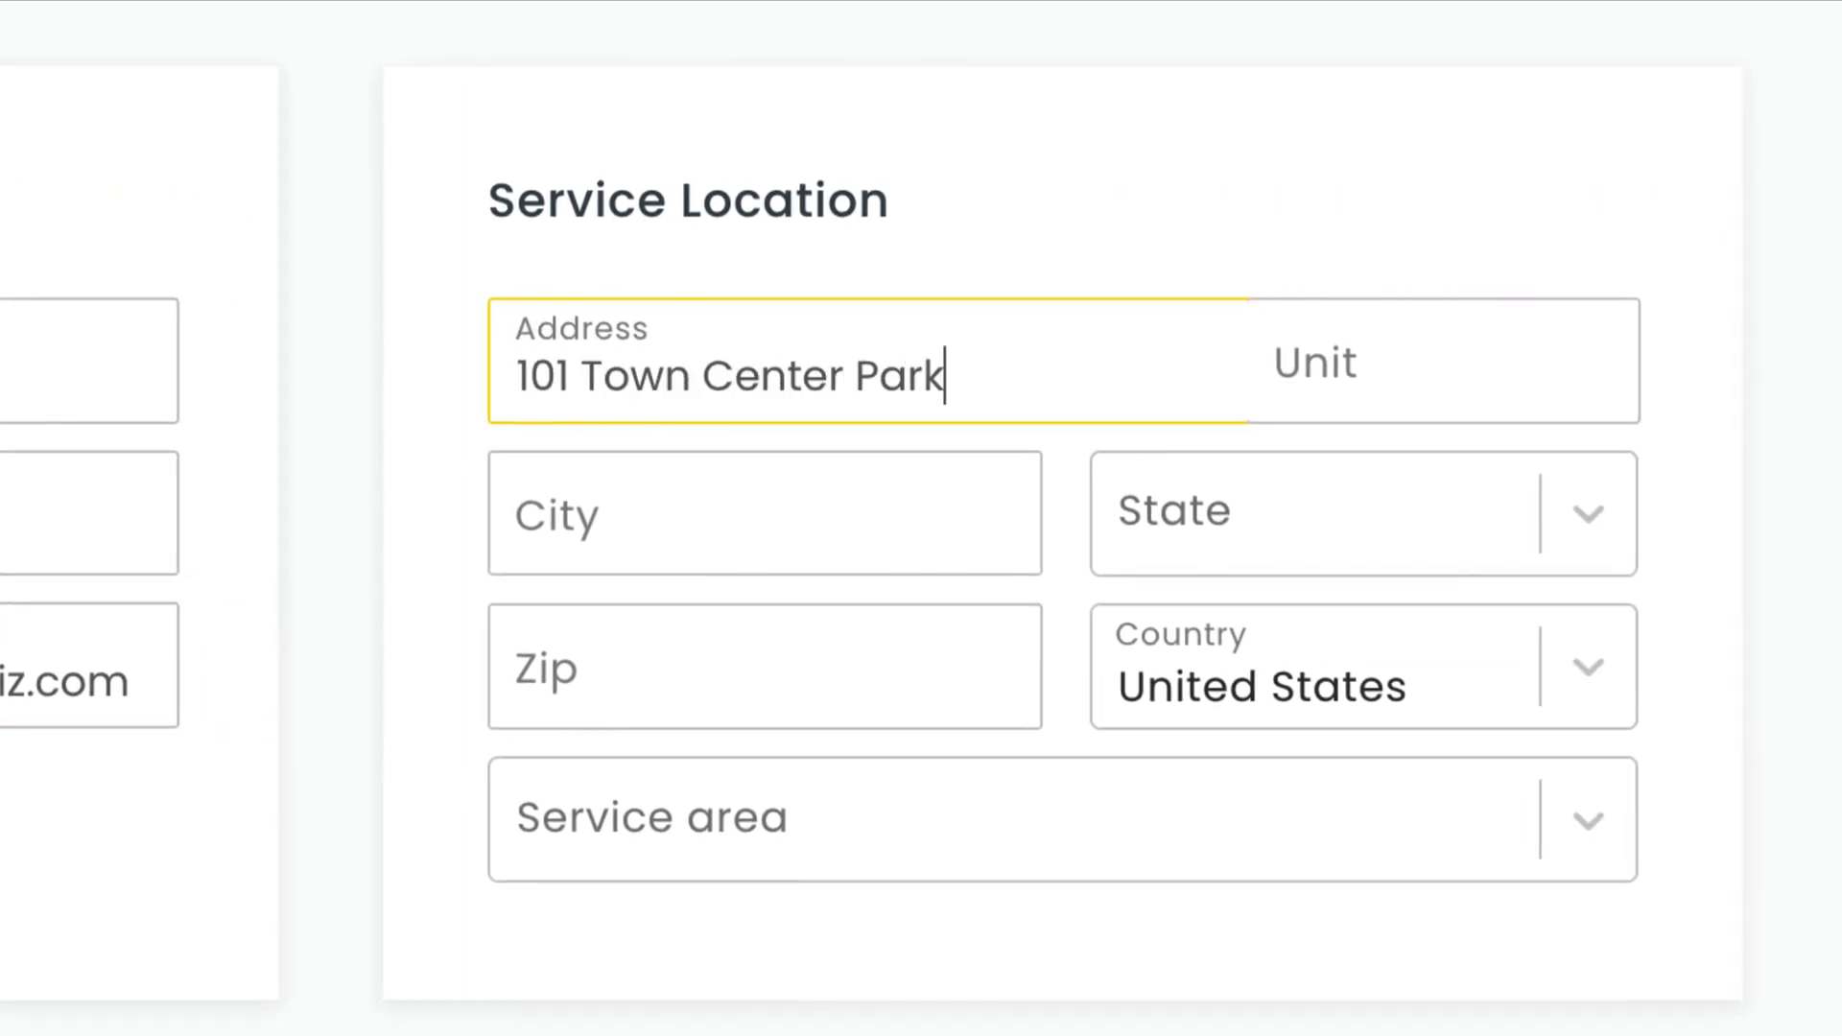
{"action": "left_click", "coordinate": [585, 494]}
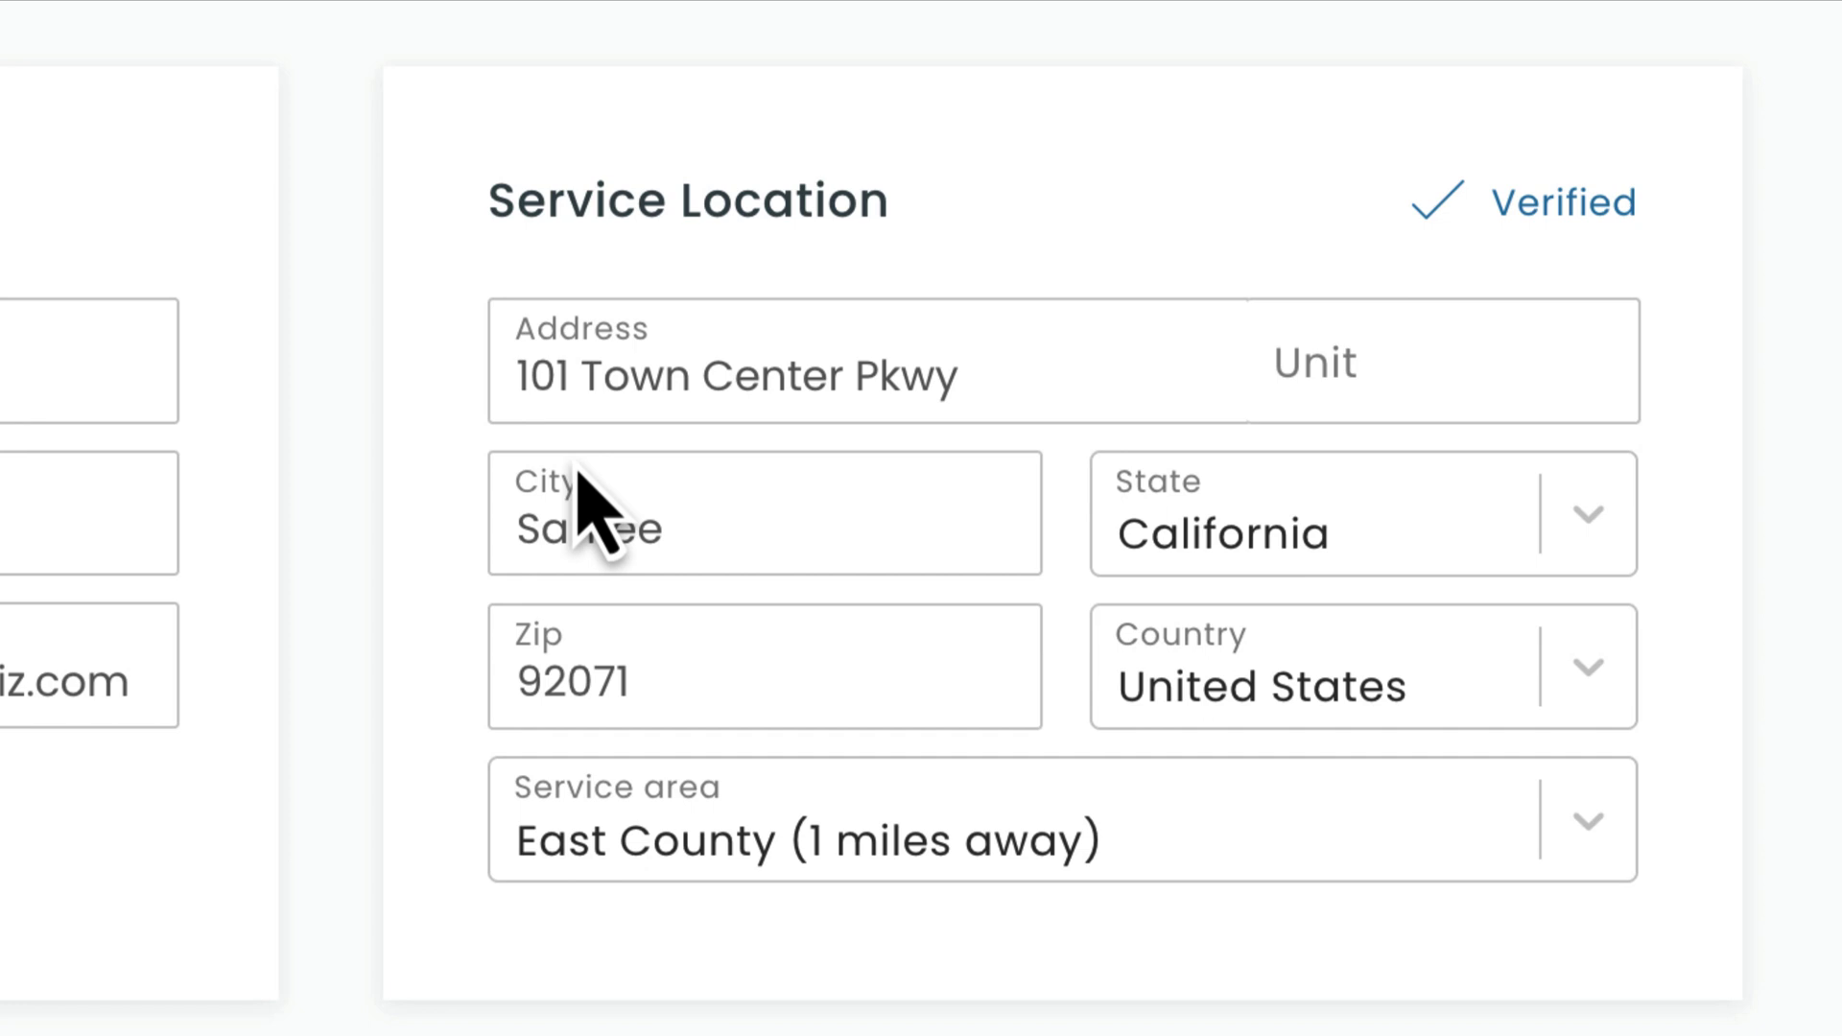
{"action": "left_click", "coordinate": [901, 844]}
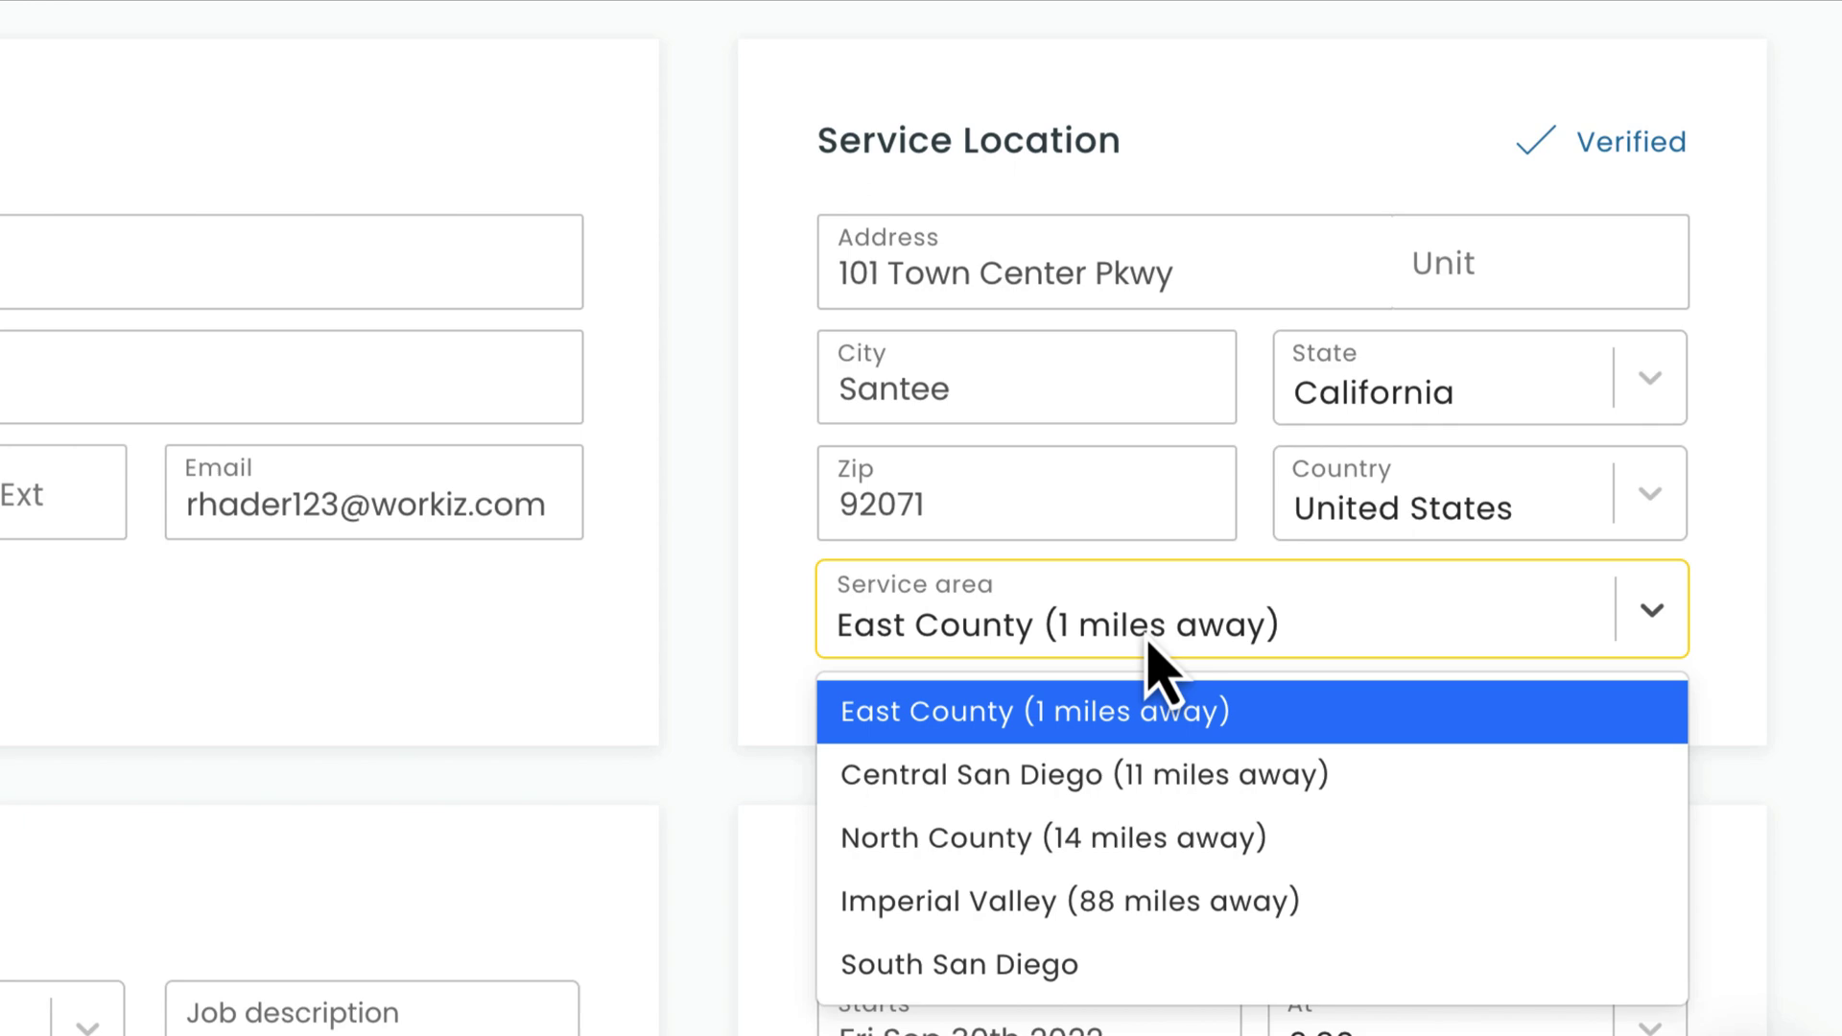
Keep East County as the service area and set the job type to Rekey.
{"action": "left_click", "coordinate": [1148, 645]}
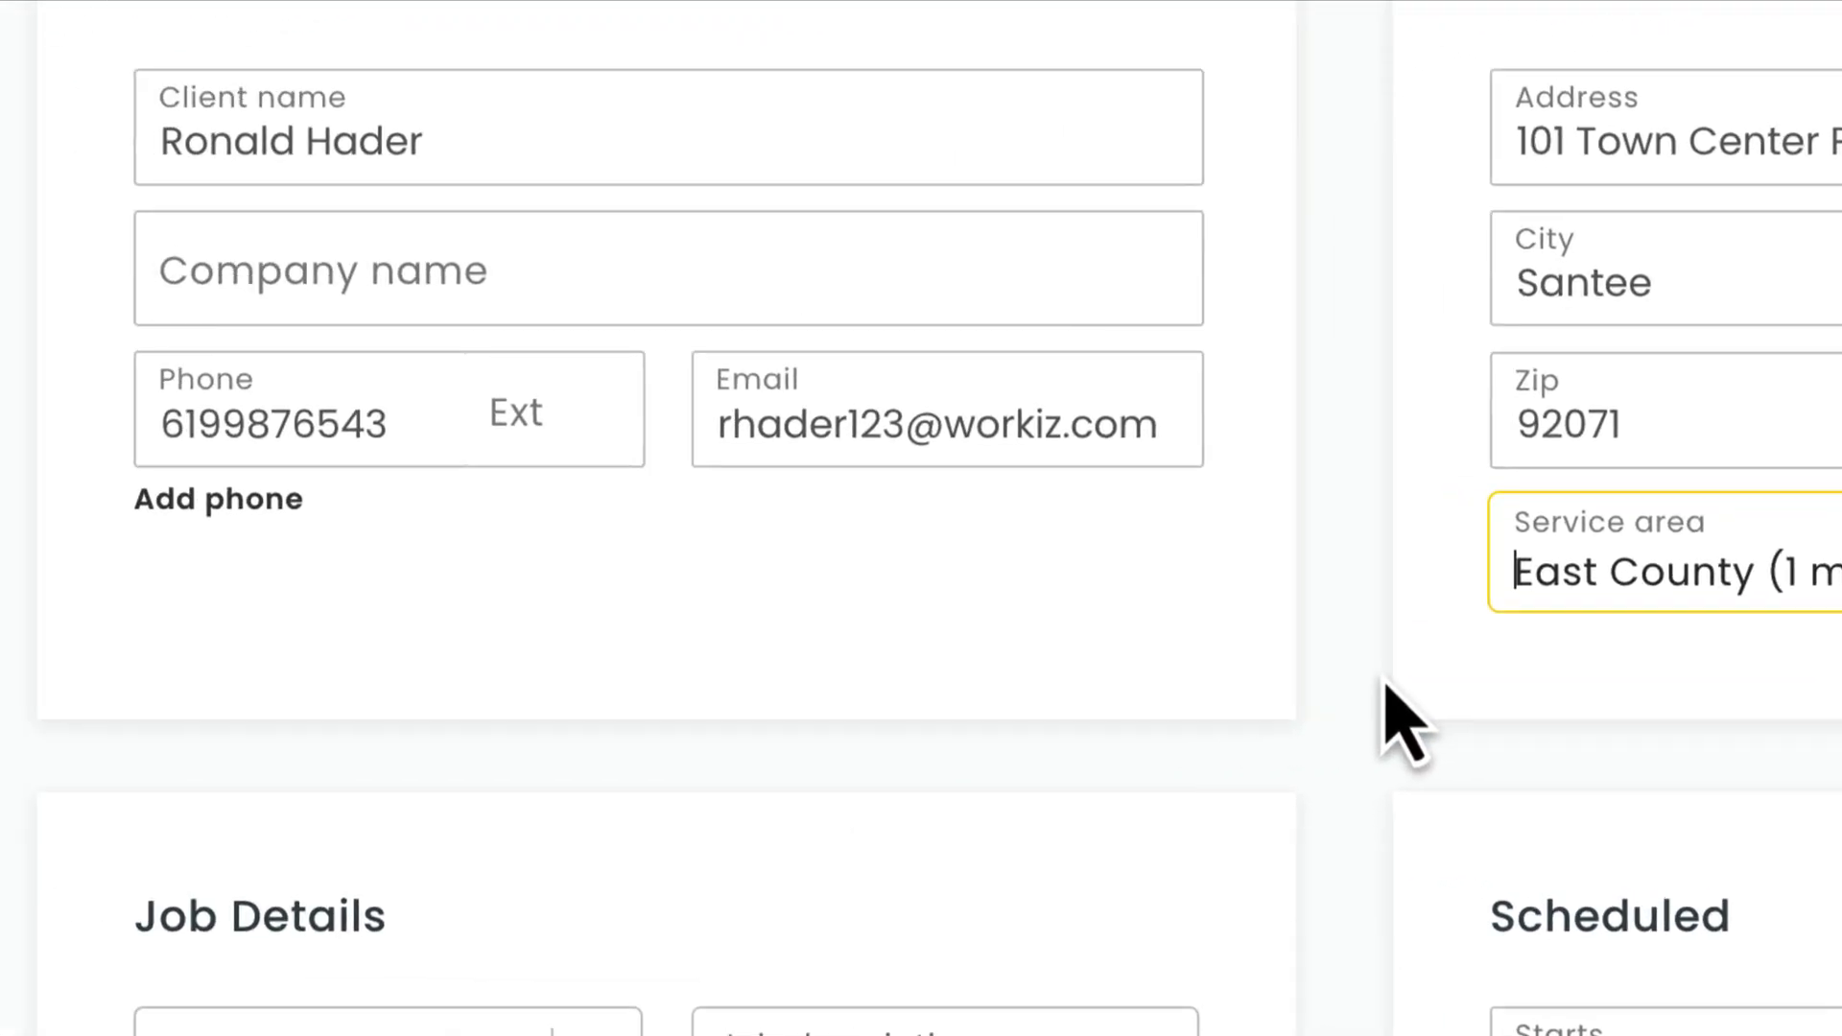
{"action": "scroll", "coordinate": [1689, 710], "scroll_direction": "down", "scroll_amount": 7}
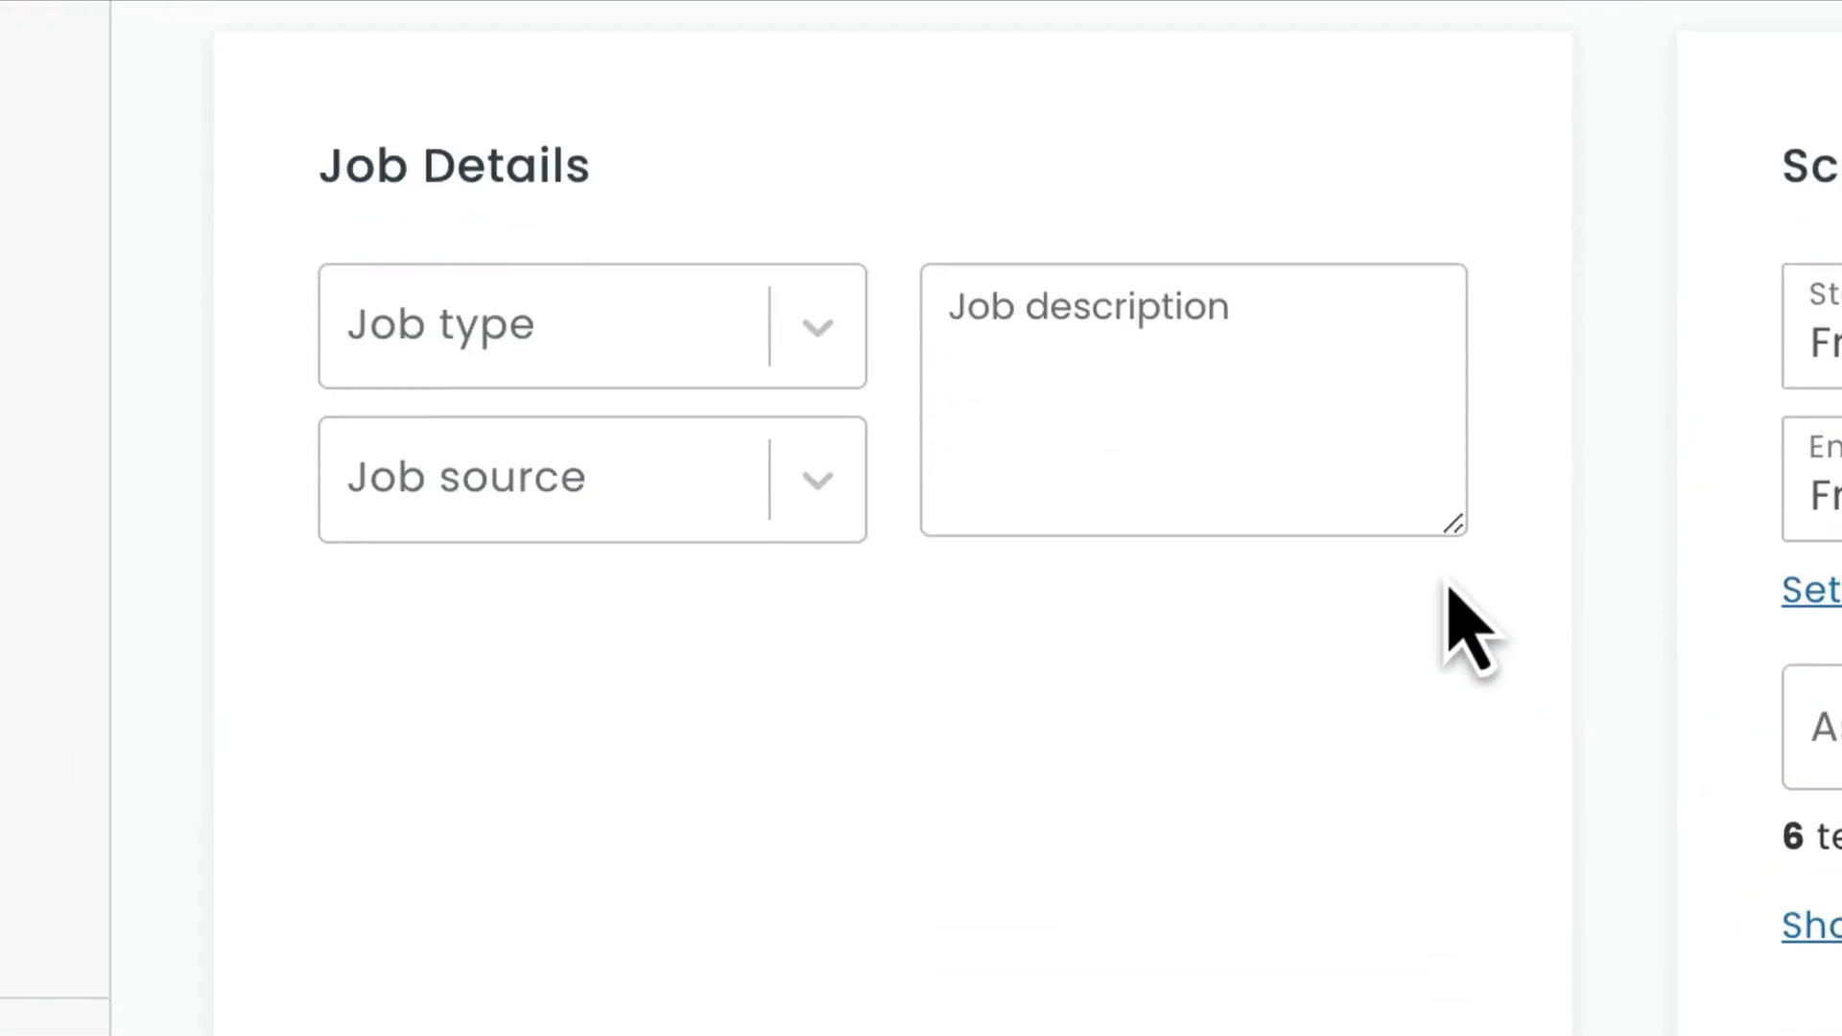
{"action": "left_click", "coordinate": [832, 355]}
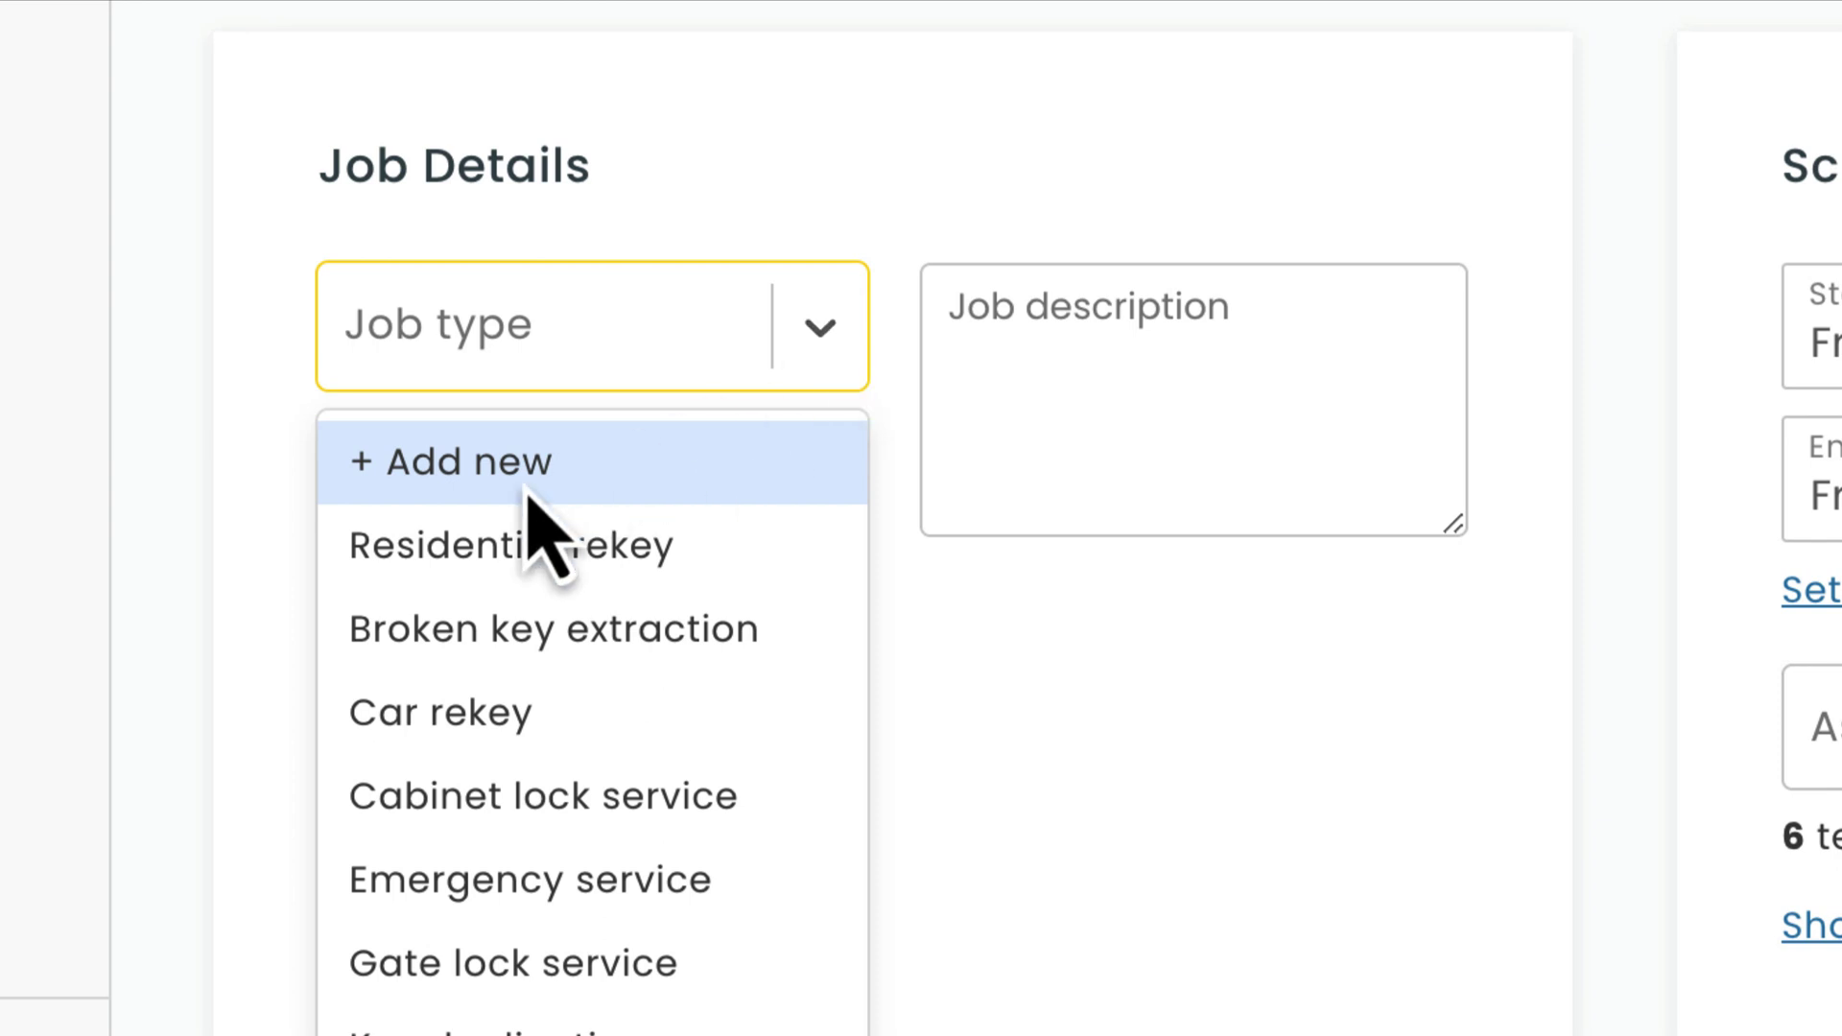
{"action": "scroll", "coordinate": [525, 489], "scroll_direction": "down", "scroll_amount": 6}
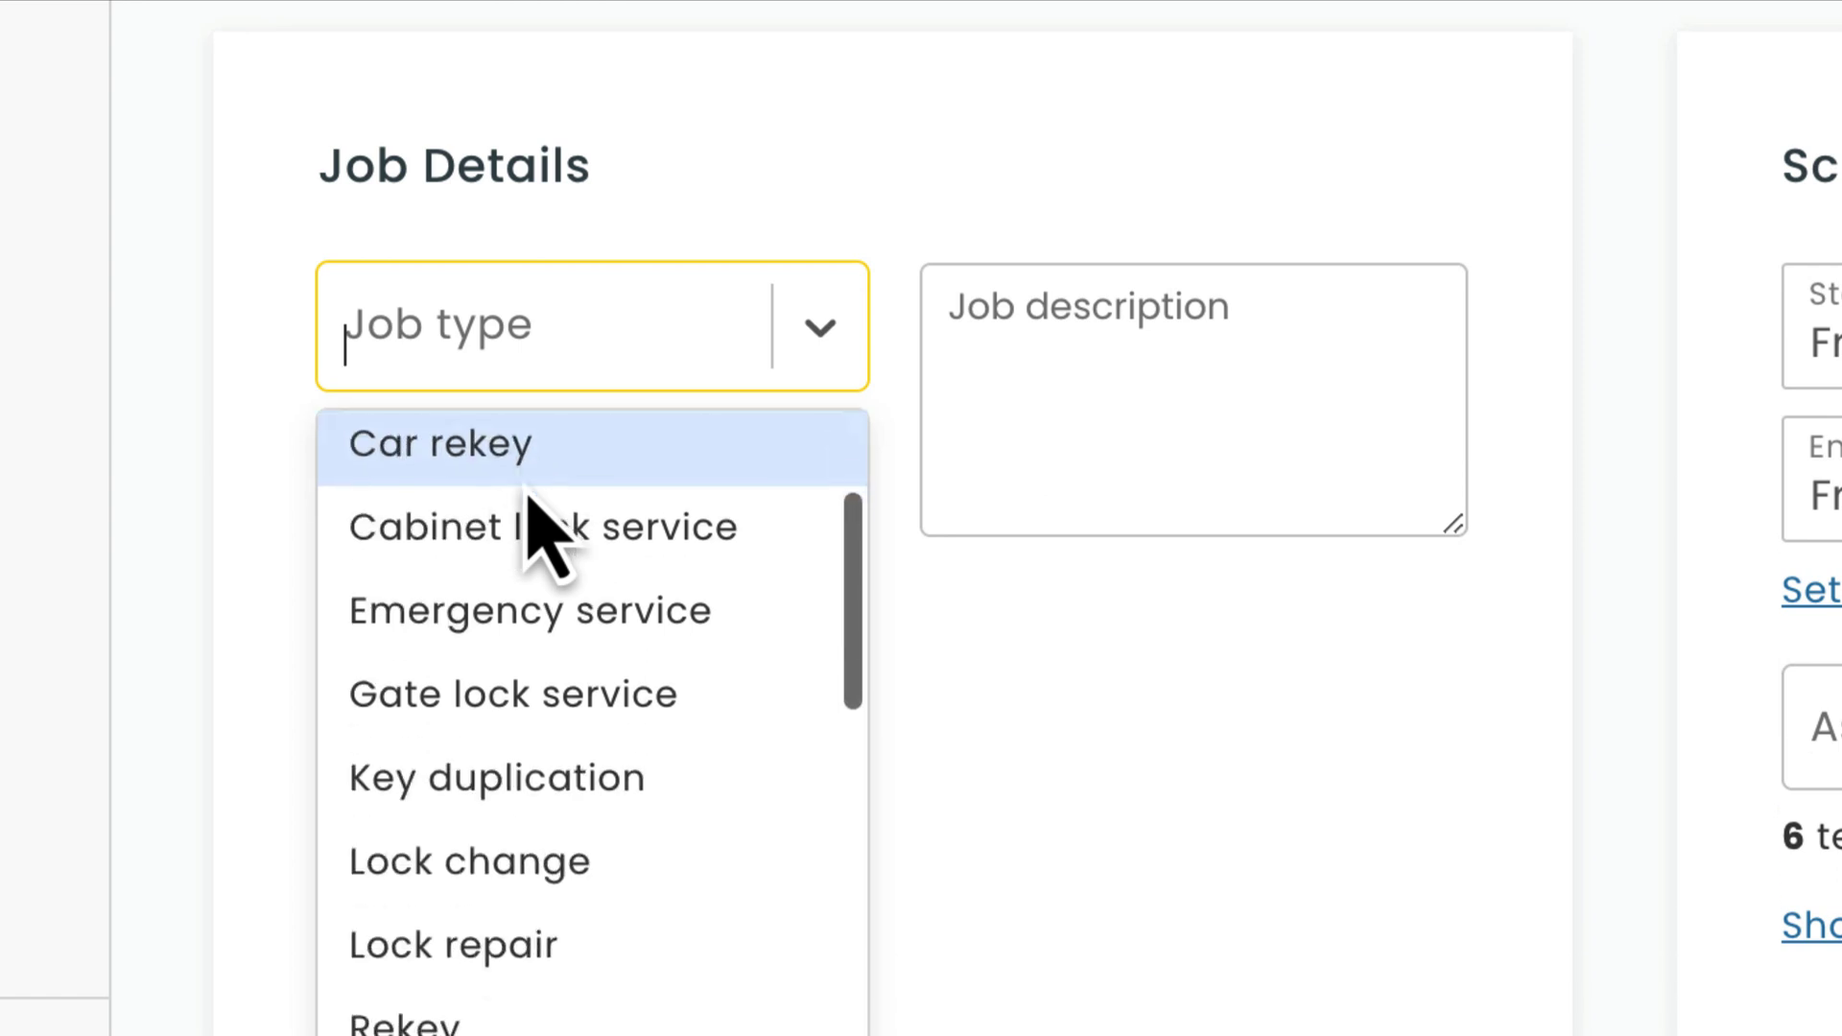
{"action": "left_click", "coordinate": [518, 758]}
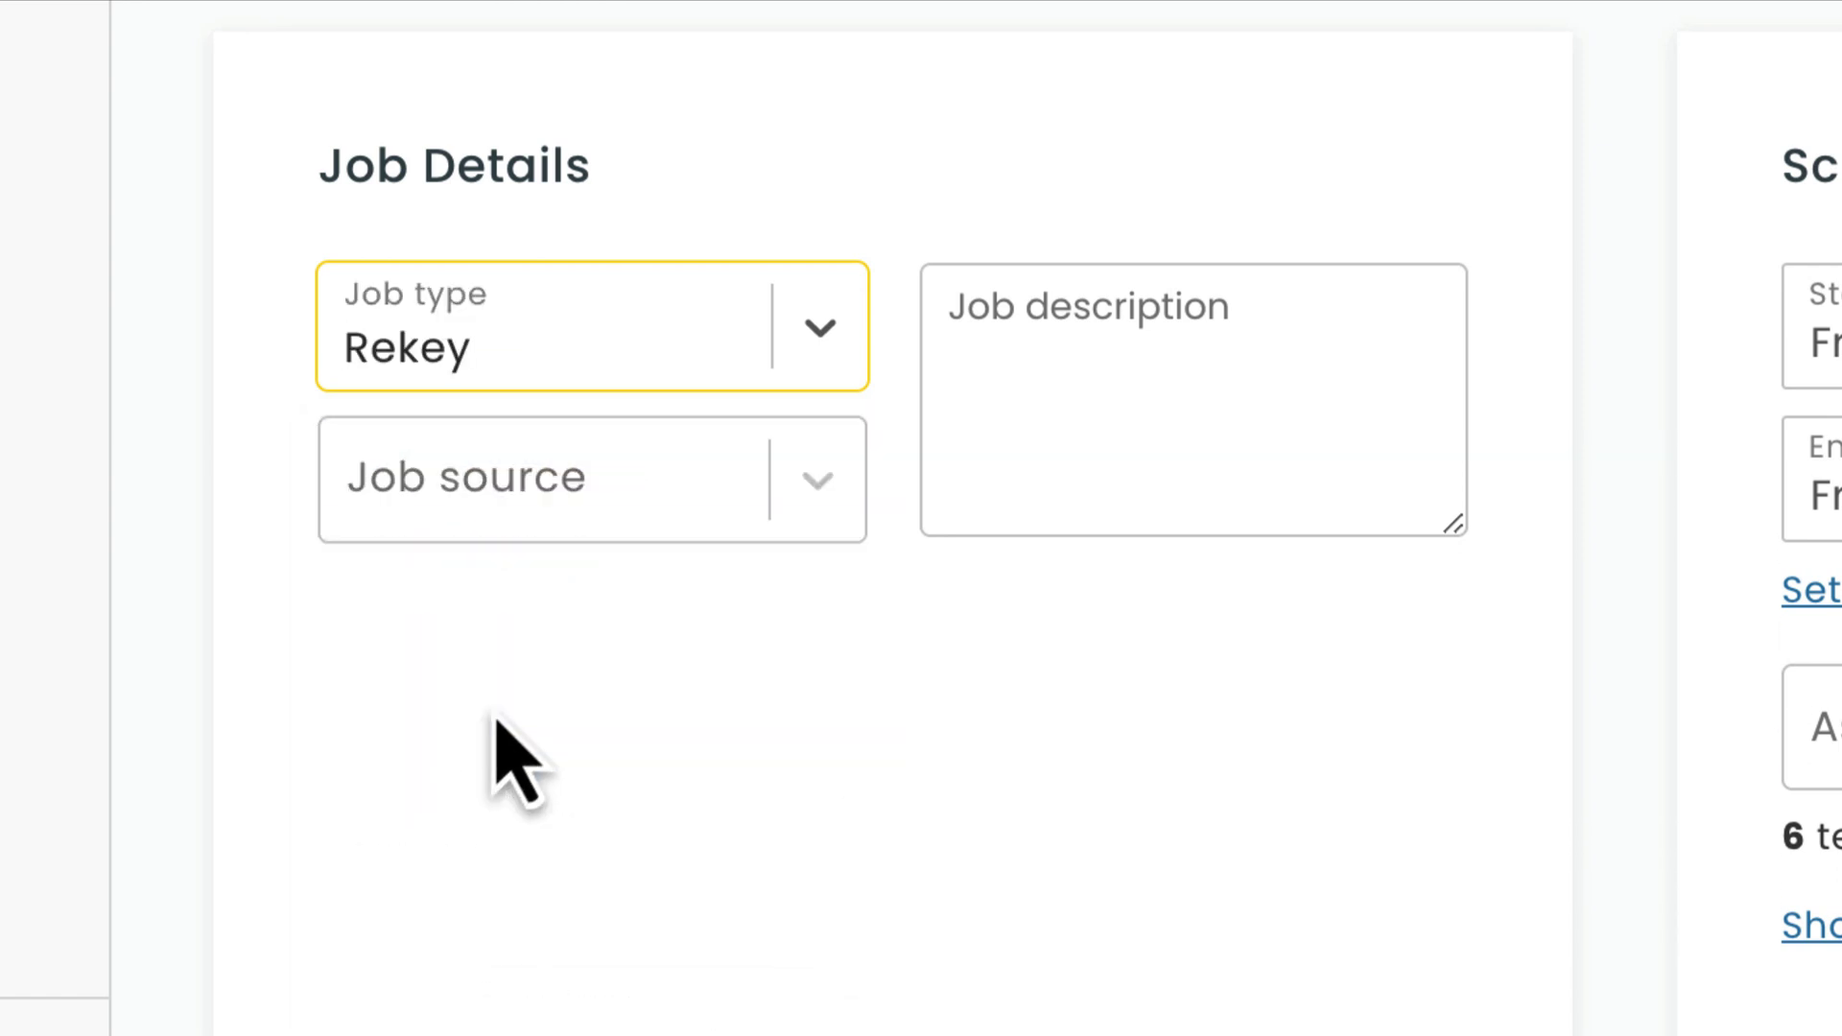
Set the job source to Google and describe the job as 'Front and back door'.
{"action": "left_click", "coordinate": [495, 514]}
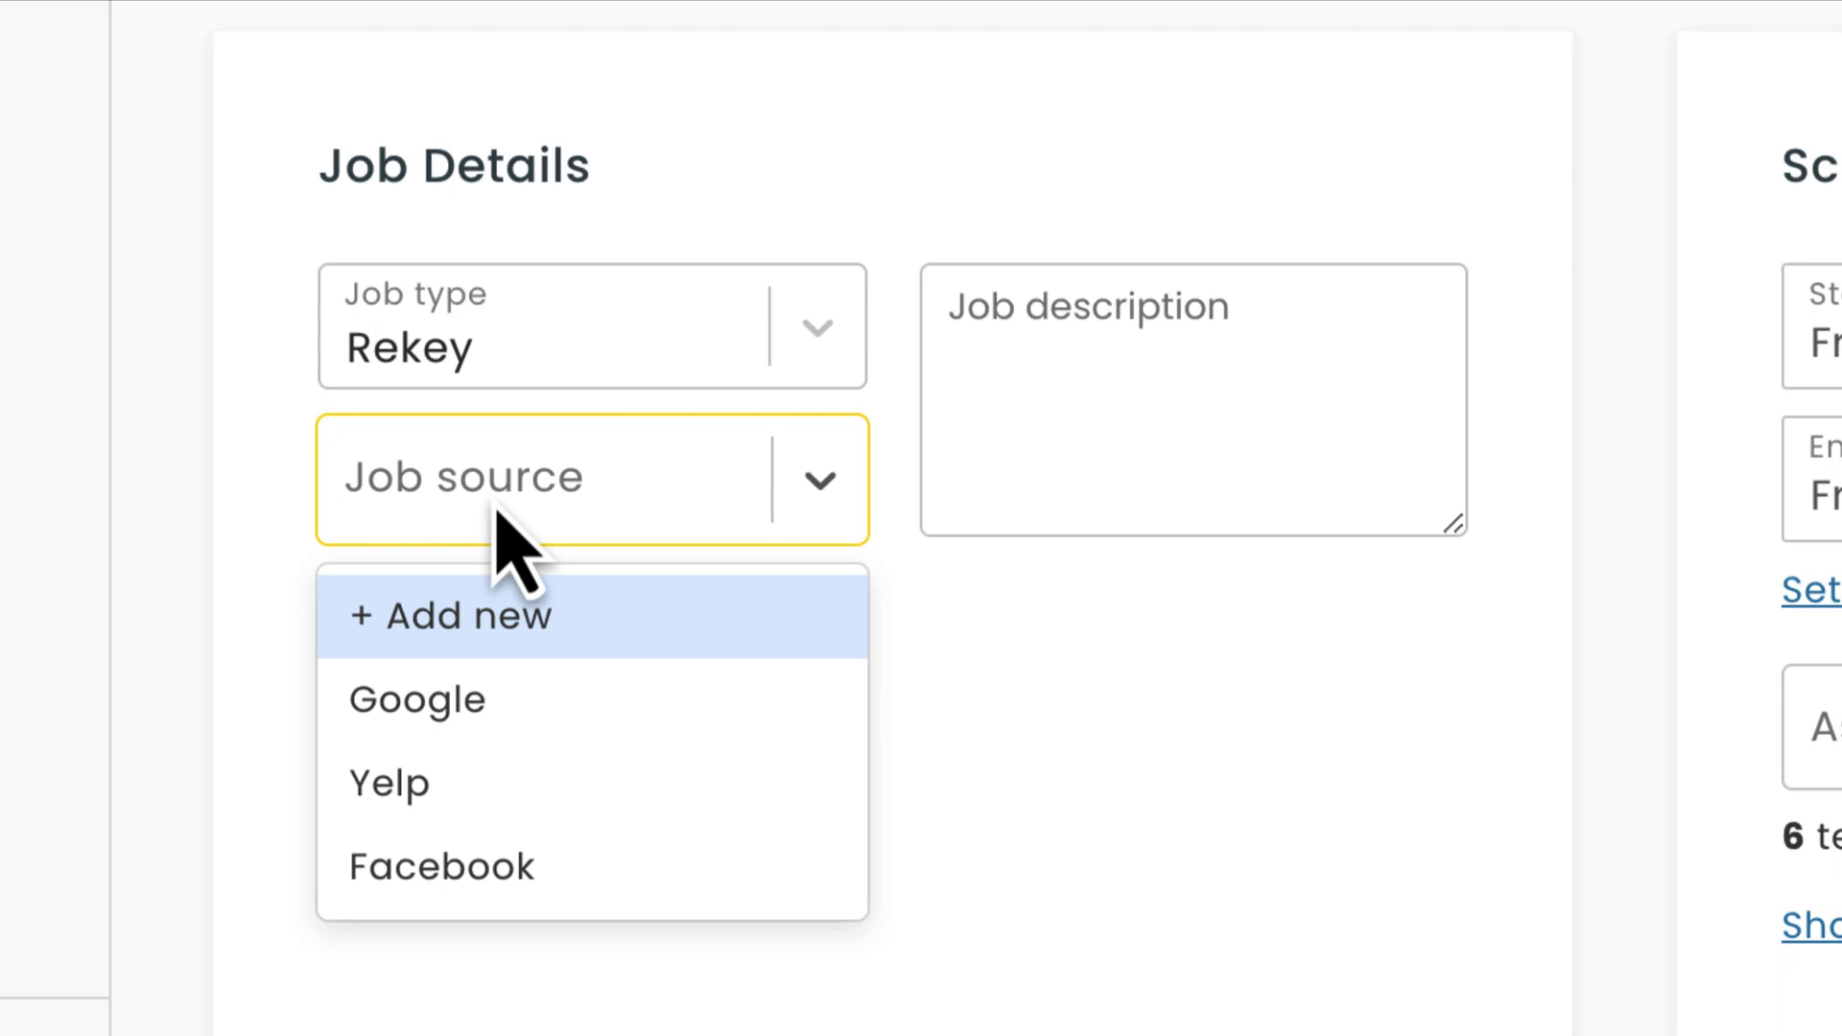
{"action": "left_click", "coordinate": [497, 701]}
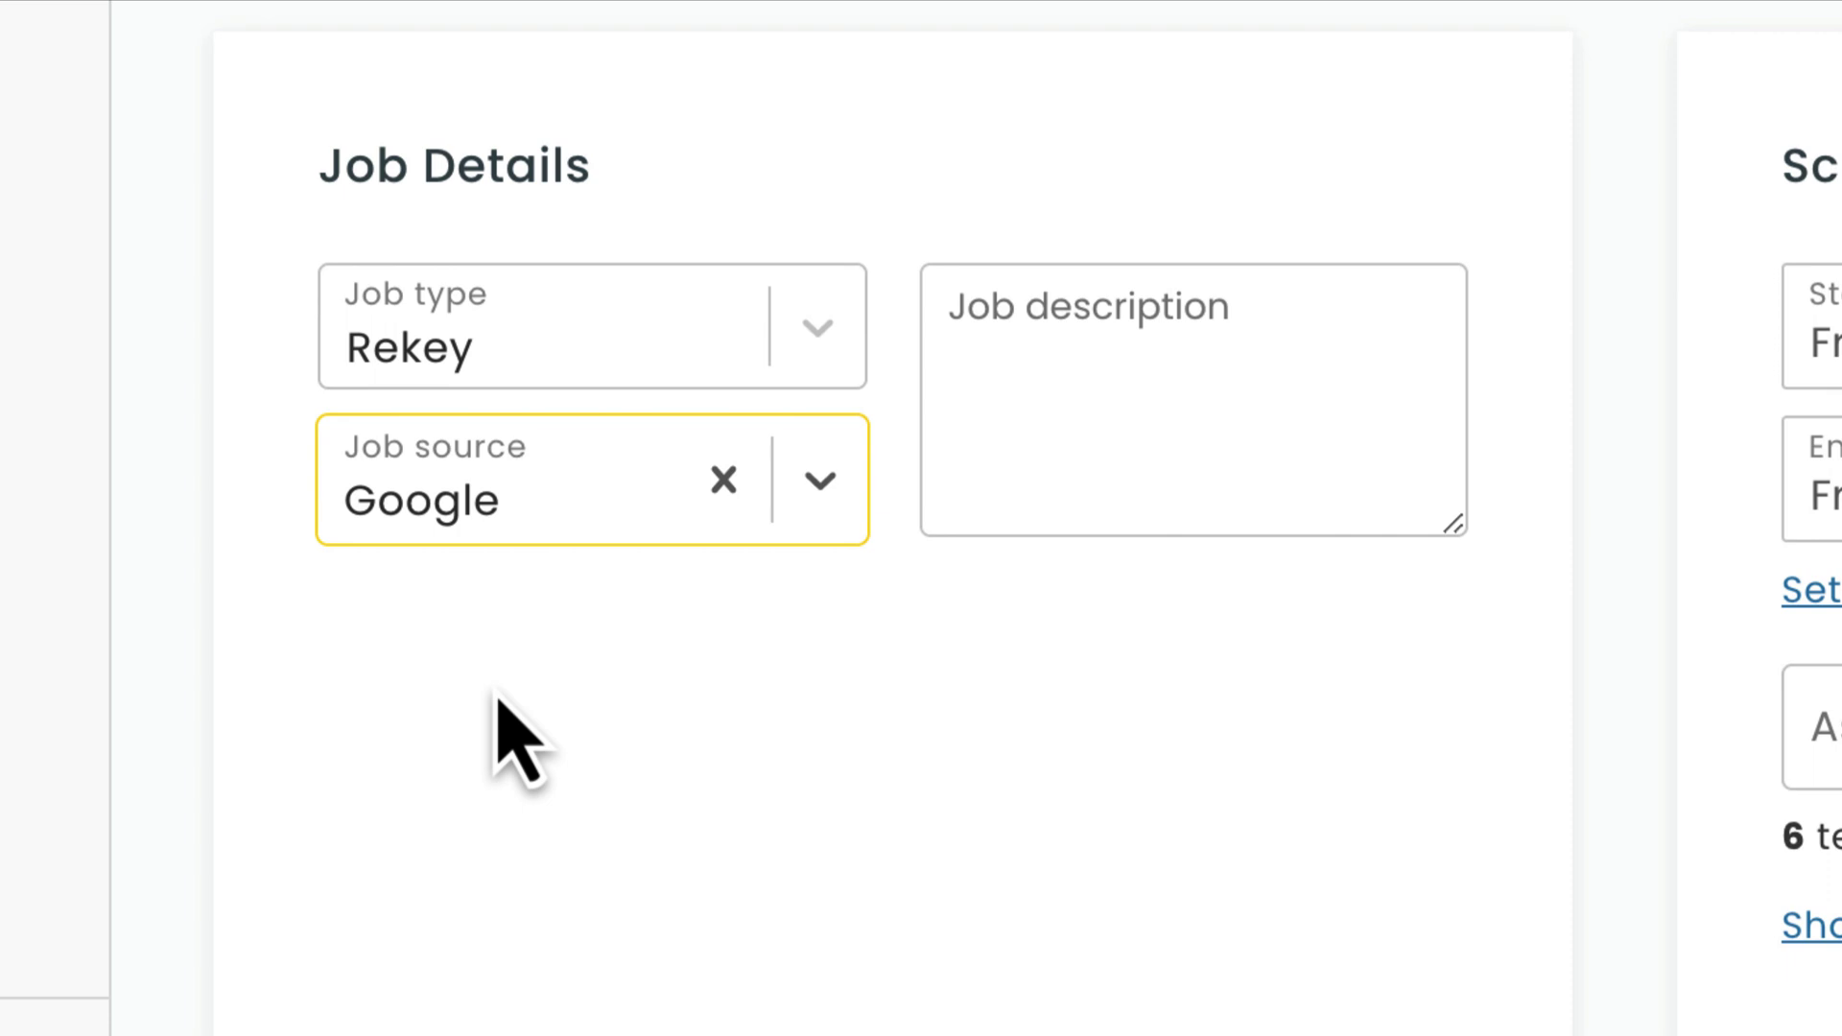
{"action": "left_click", "coordinate": [1094, 320]}
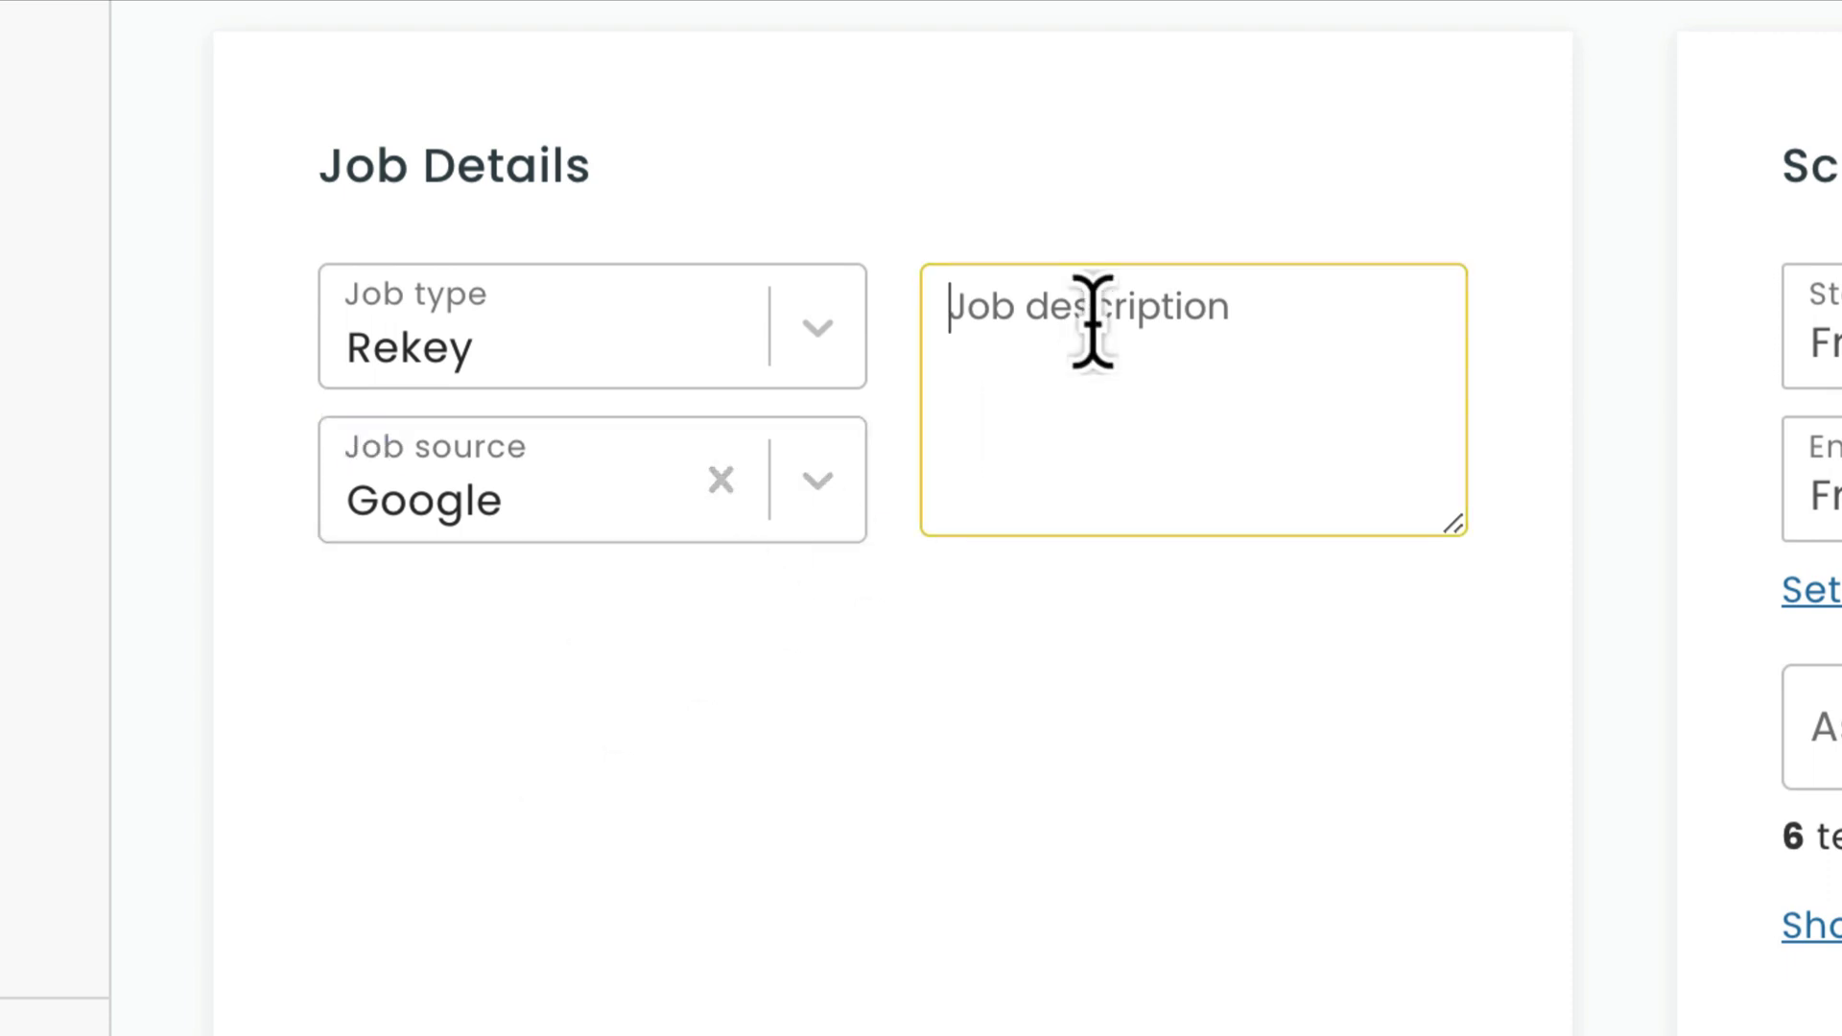
{"action": "type", "text": "Front and back door"}
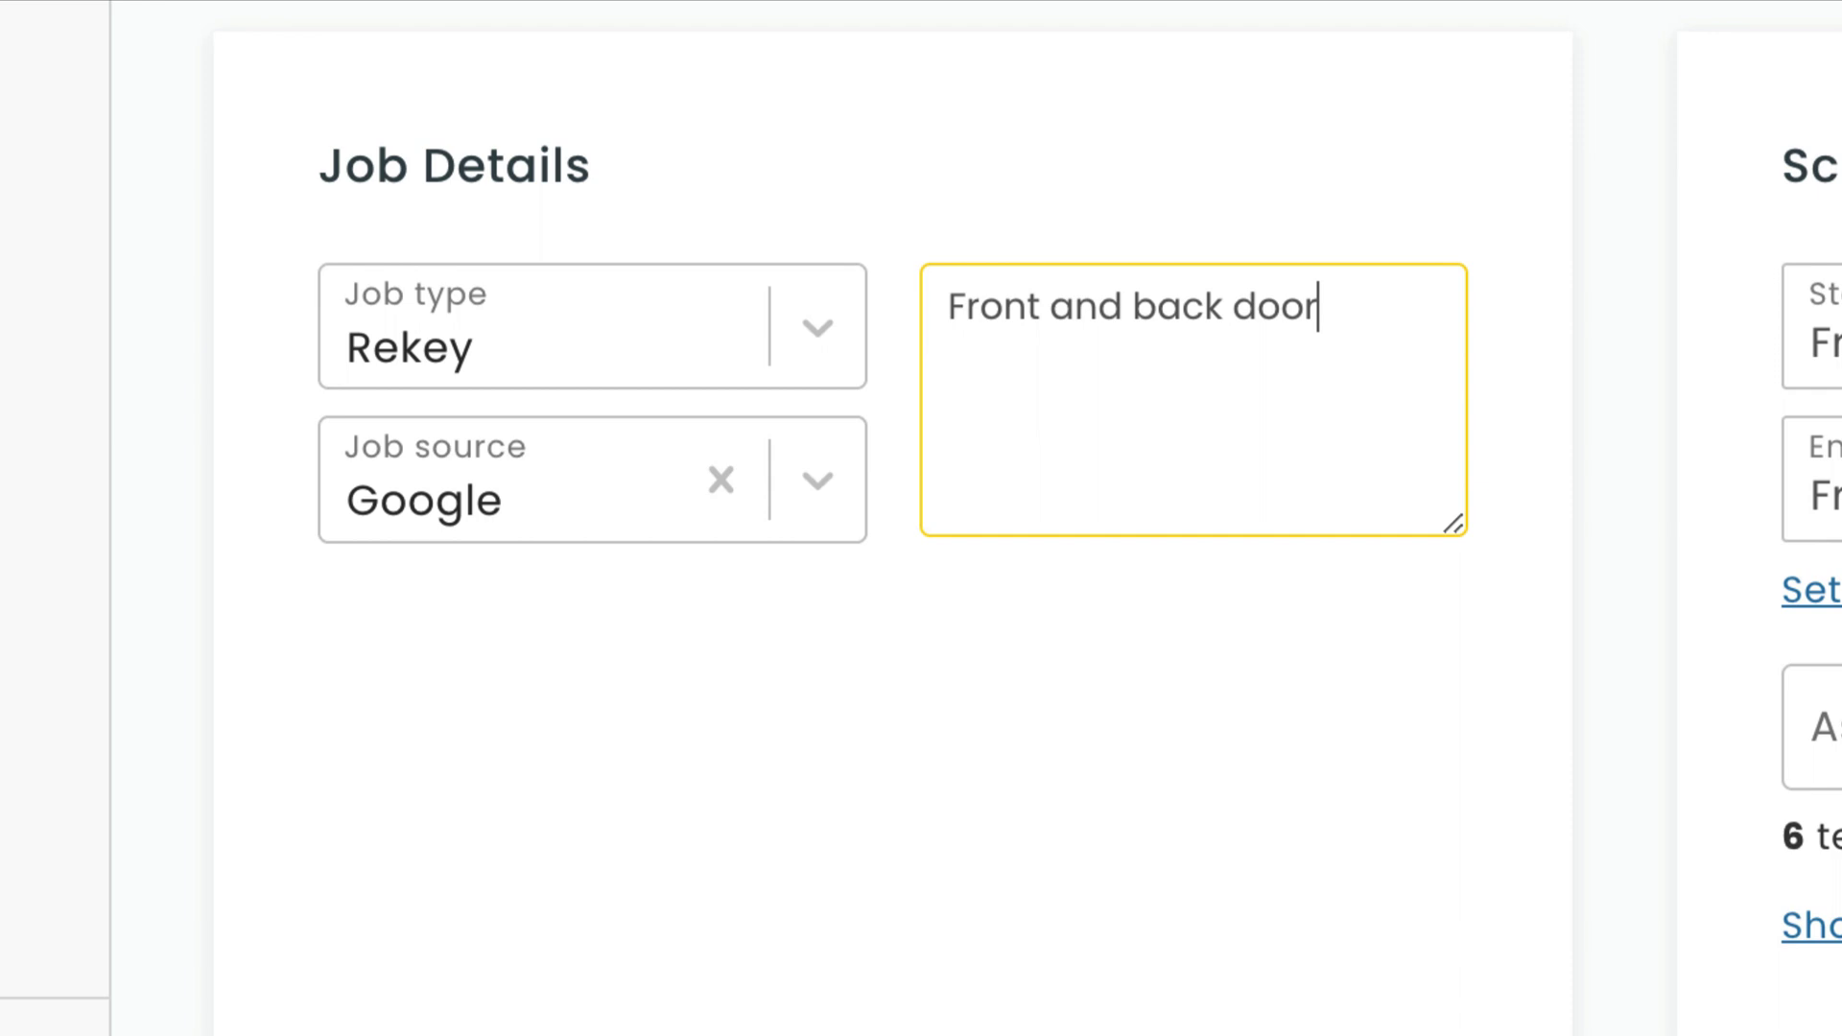
{"action": "left_click", "coordinate": [1176, 691]}
{"action": "left_click", "coordinate": [1256, 365]}
{"action": "left_click", "coordinate": [1487, 436]}
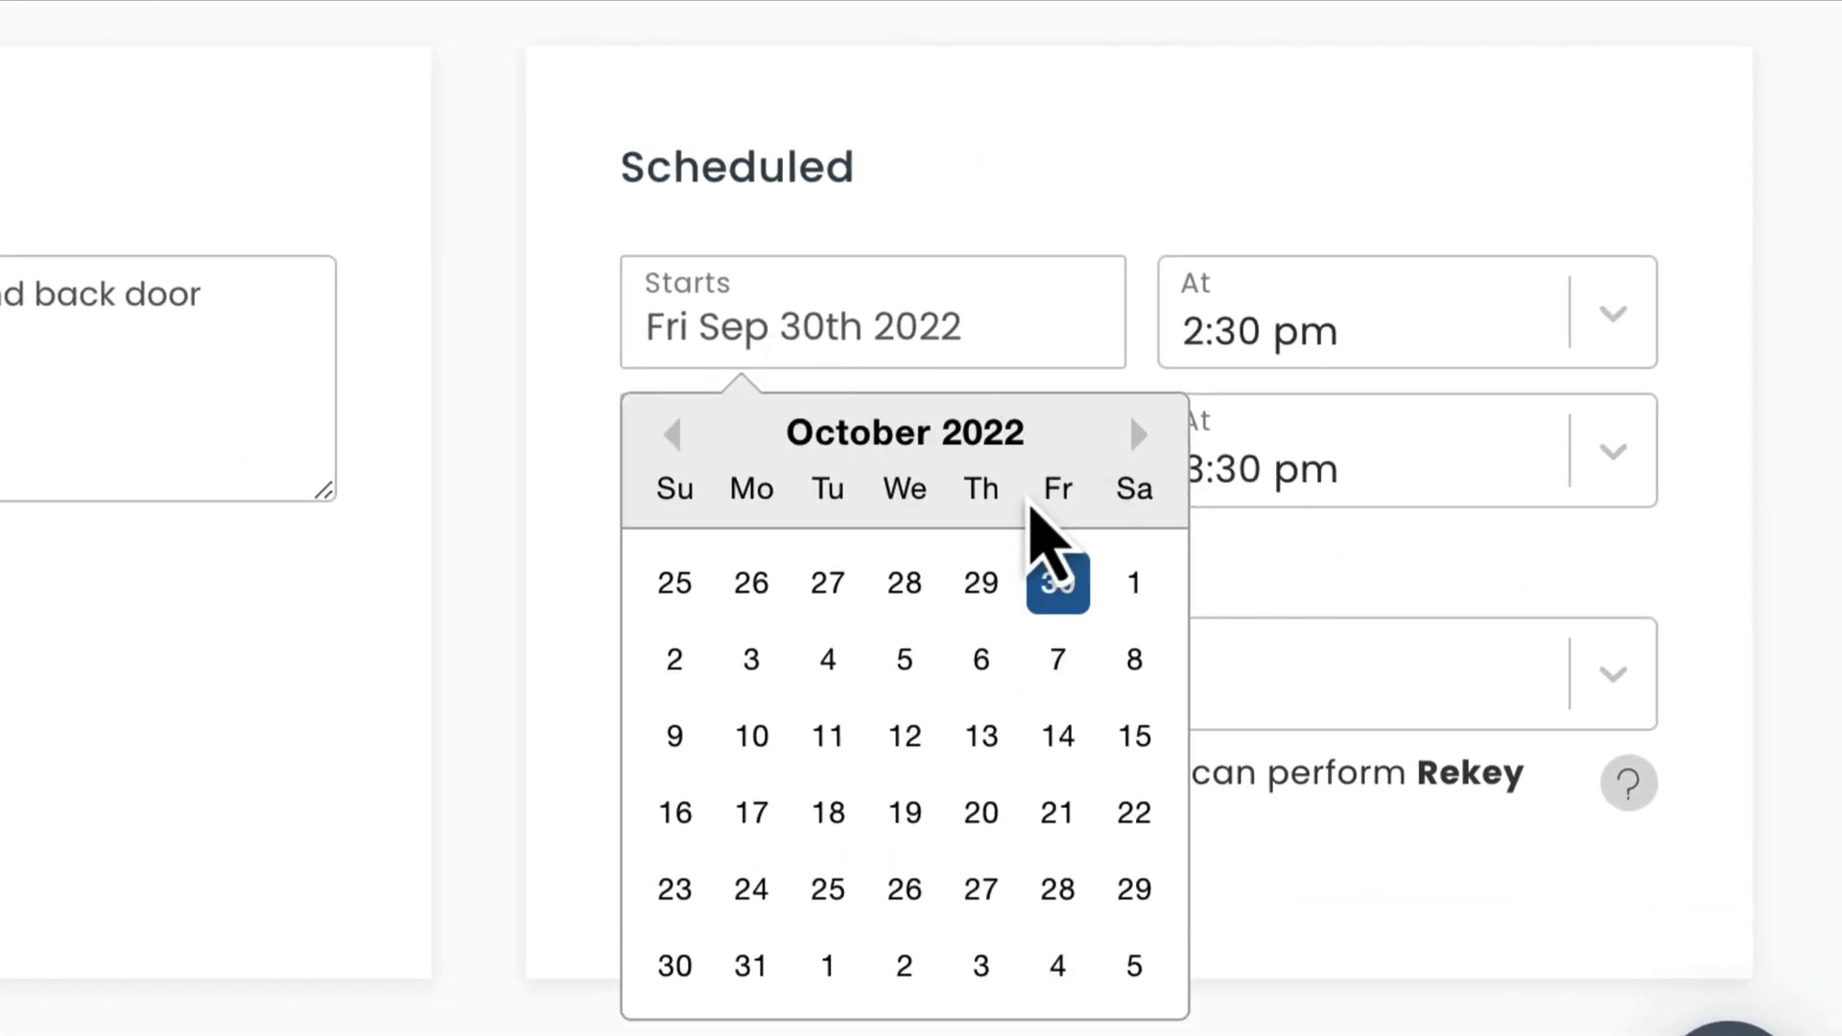
{"action": "left_click", "coordinate": [1088, 671]}
{"action": "left_click", "coordinate": [1724, 345]}
{"action": "scroll", "coordinate": [1348, 499], "scroll_direction": "up", "scroll_amount": 10}
{"action": "left_click", "coordinate": [1343, 508]}
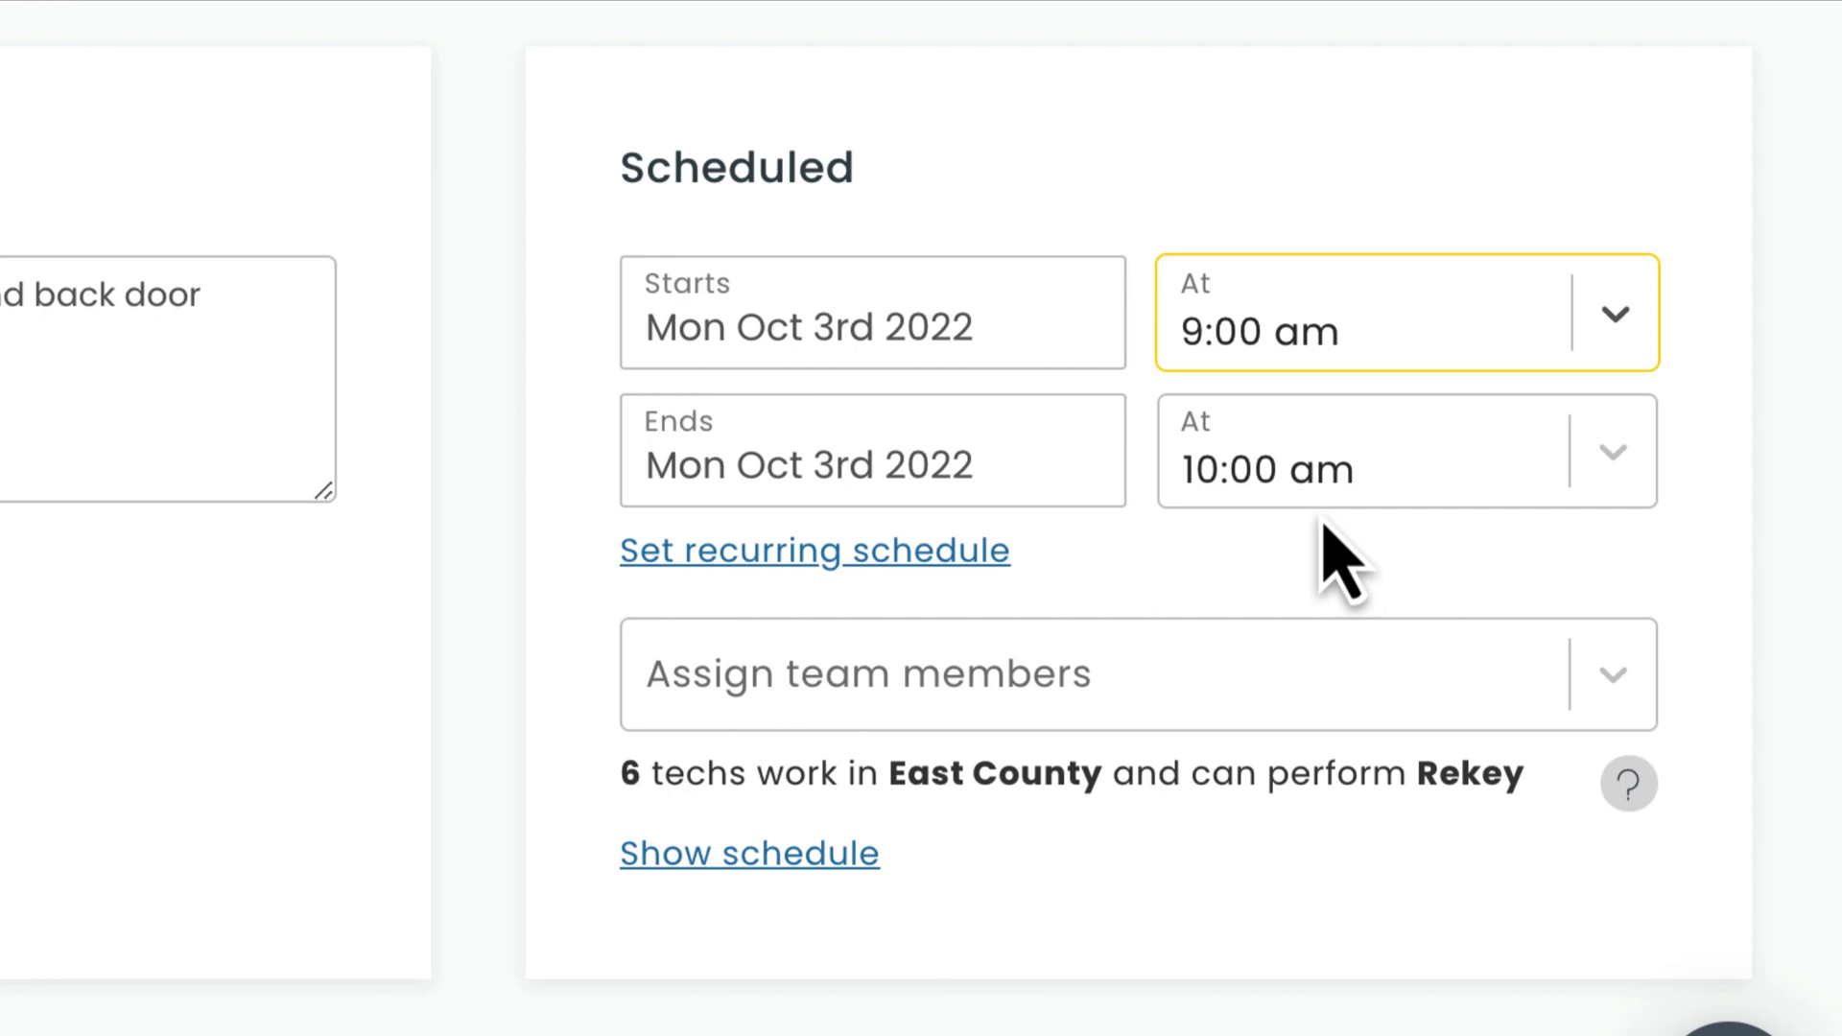
{"action": "left_click", "coordinate": [988, 552]}
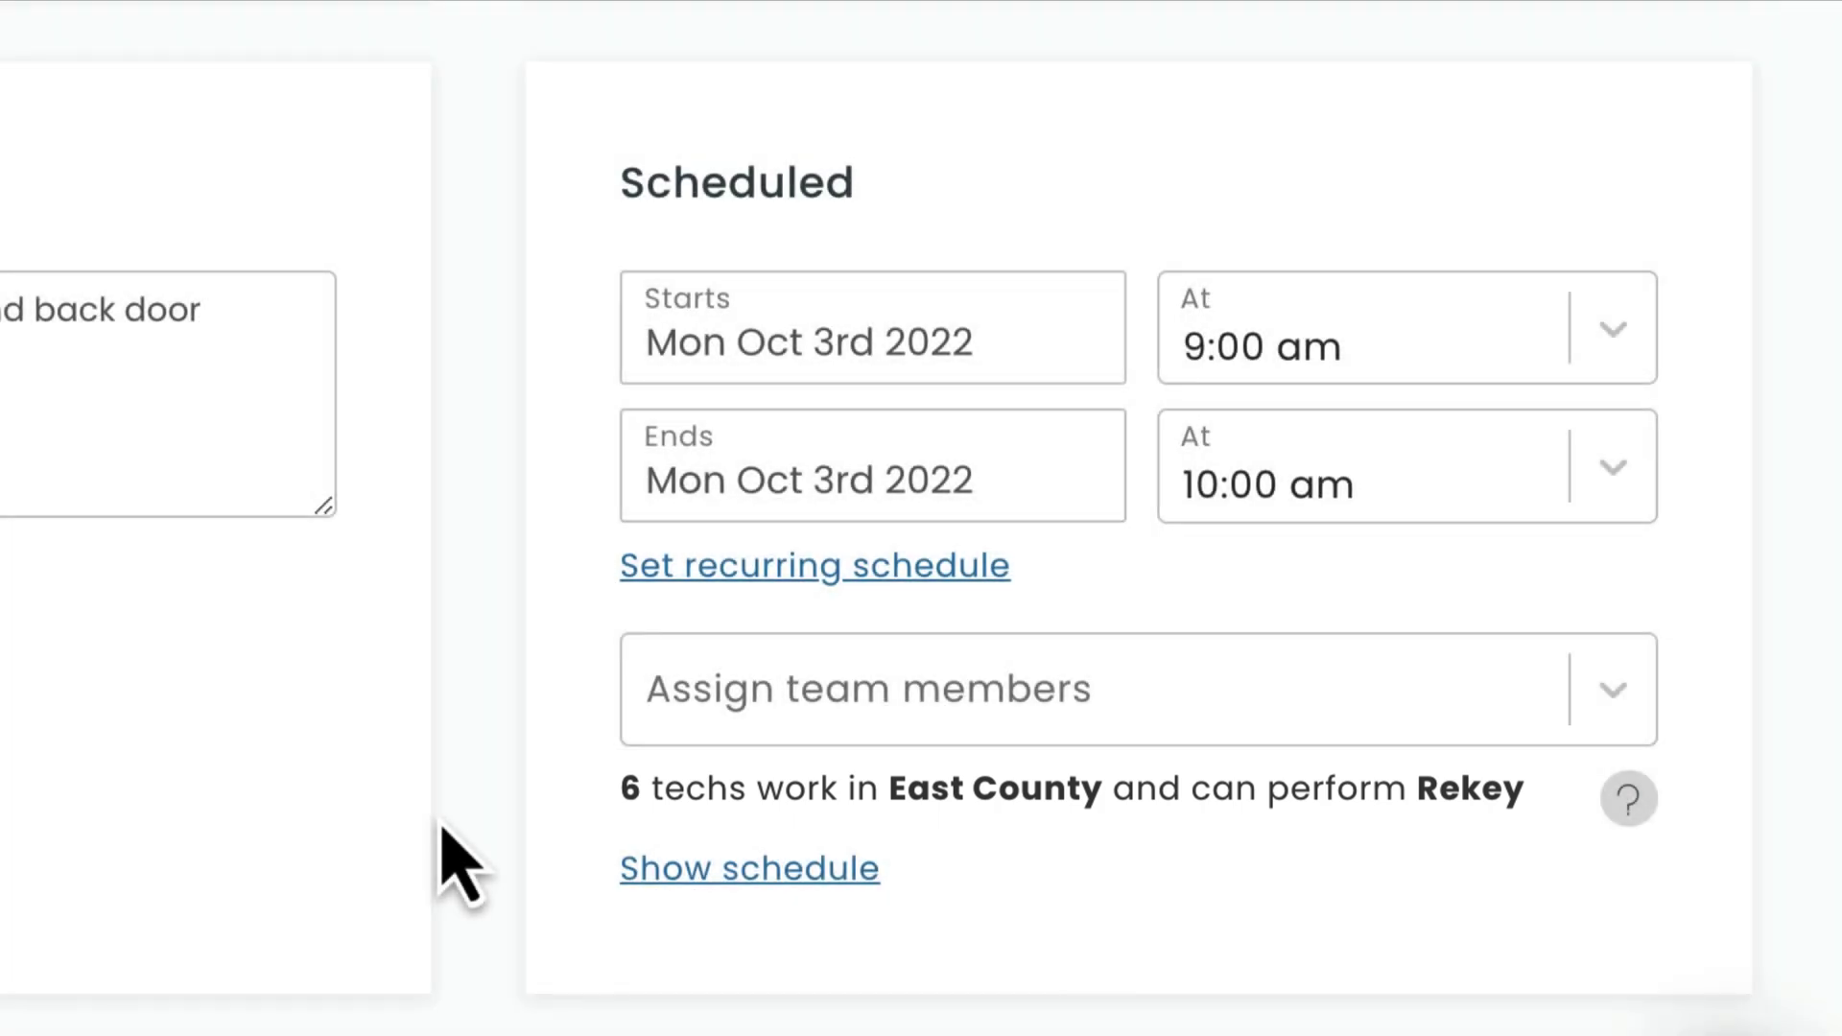
{"action": "left_click", "coordinate": [878, 715]}
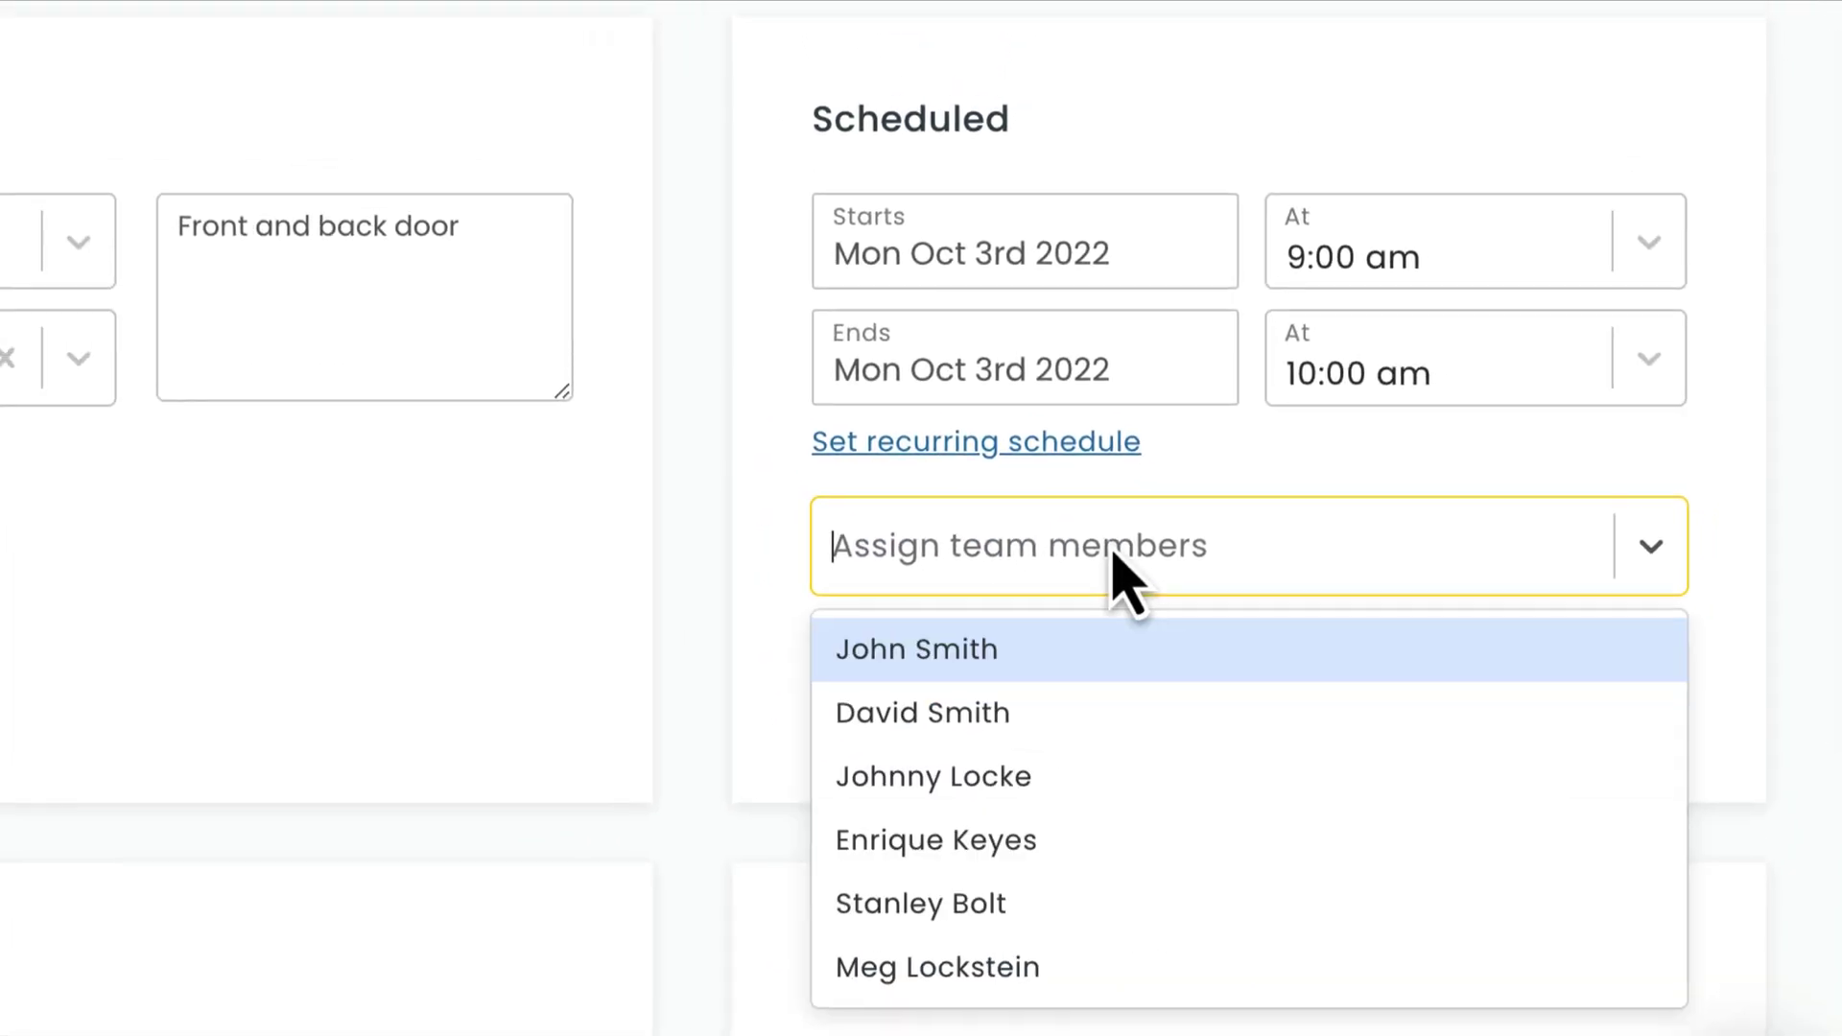
{"action": "key", "text": "Escape"}
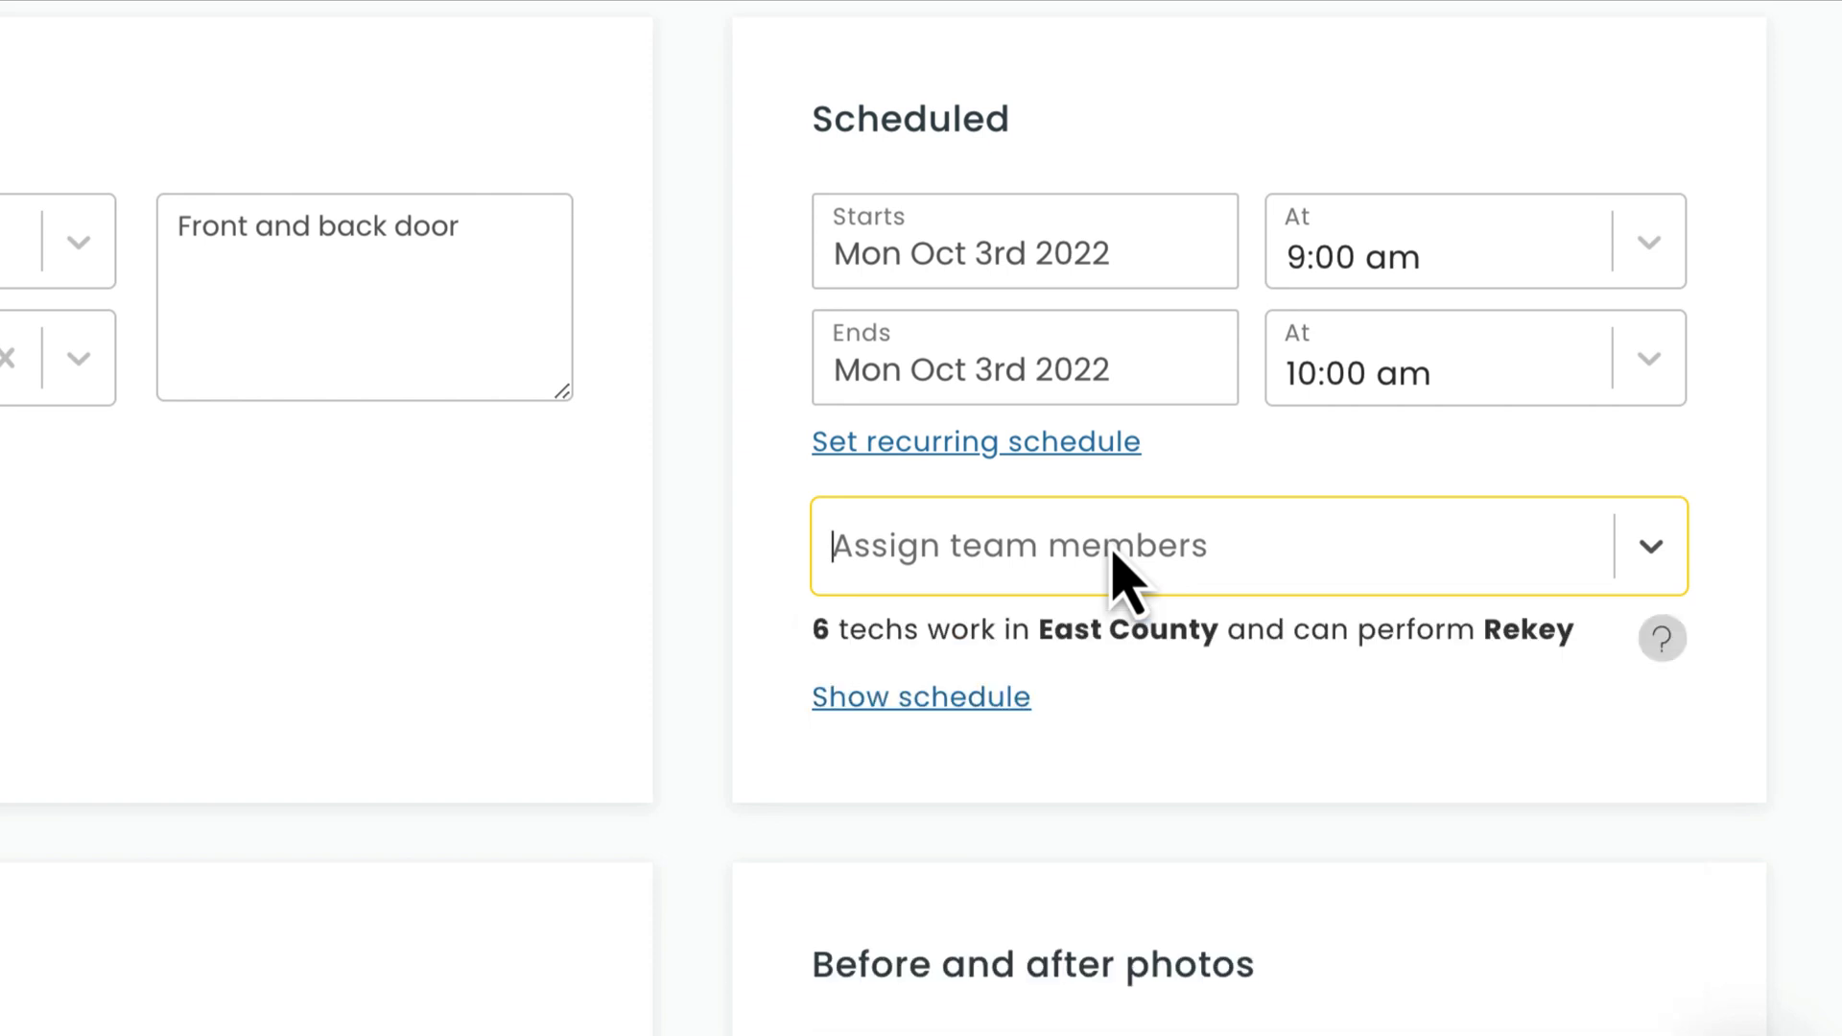
{"action": "left_click", "coordinate": [969, 698]}
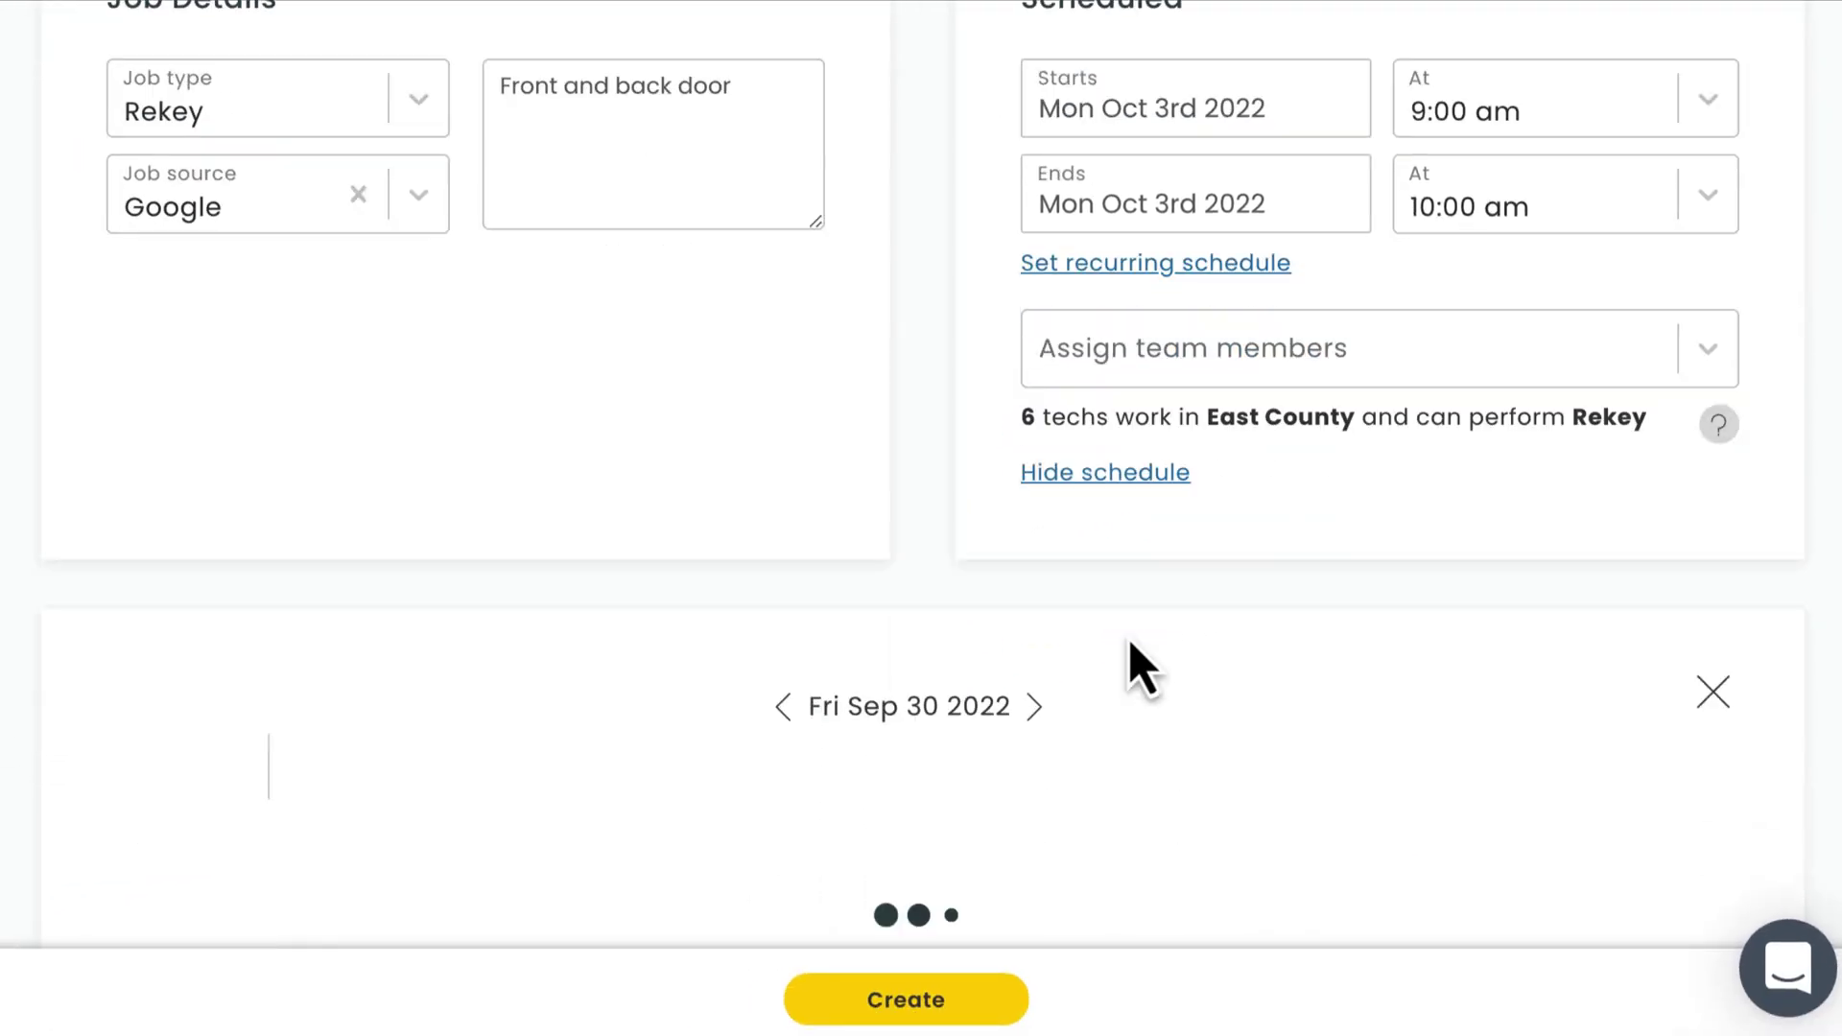
{"action": "scroll", "coordinate": [1113, 643], "scroll_direction": "down", "scroll_amount": 2}
{"action": "left_click", "coordinate": [1022, 536]}
{"action": "left_click", "coordinate": [1021, 536]}
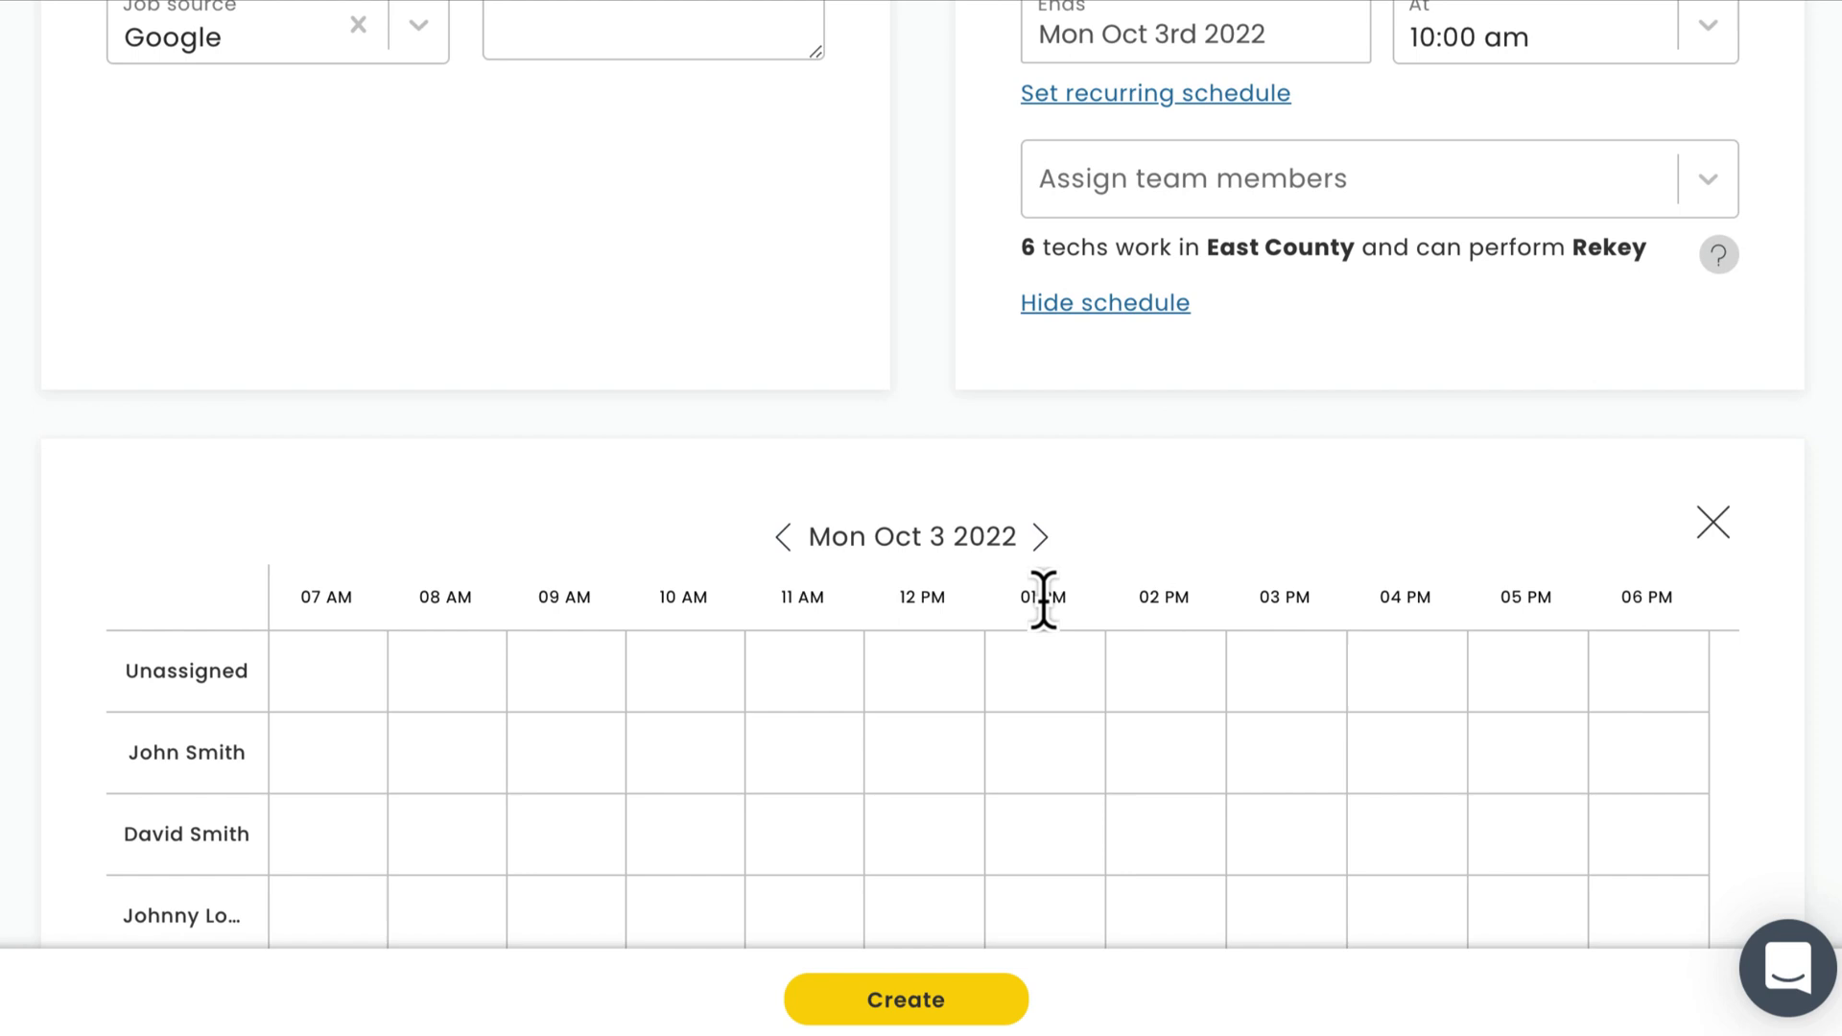
{"action": "scroll", "coordinate": [1045, 607], "scroll_direction": "down", "scroll_amount": 2}
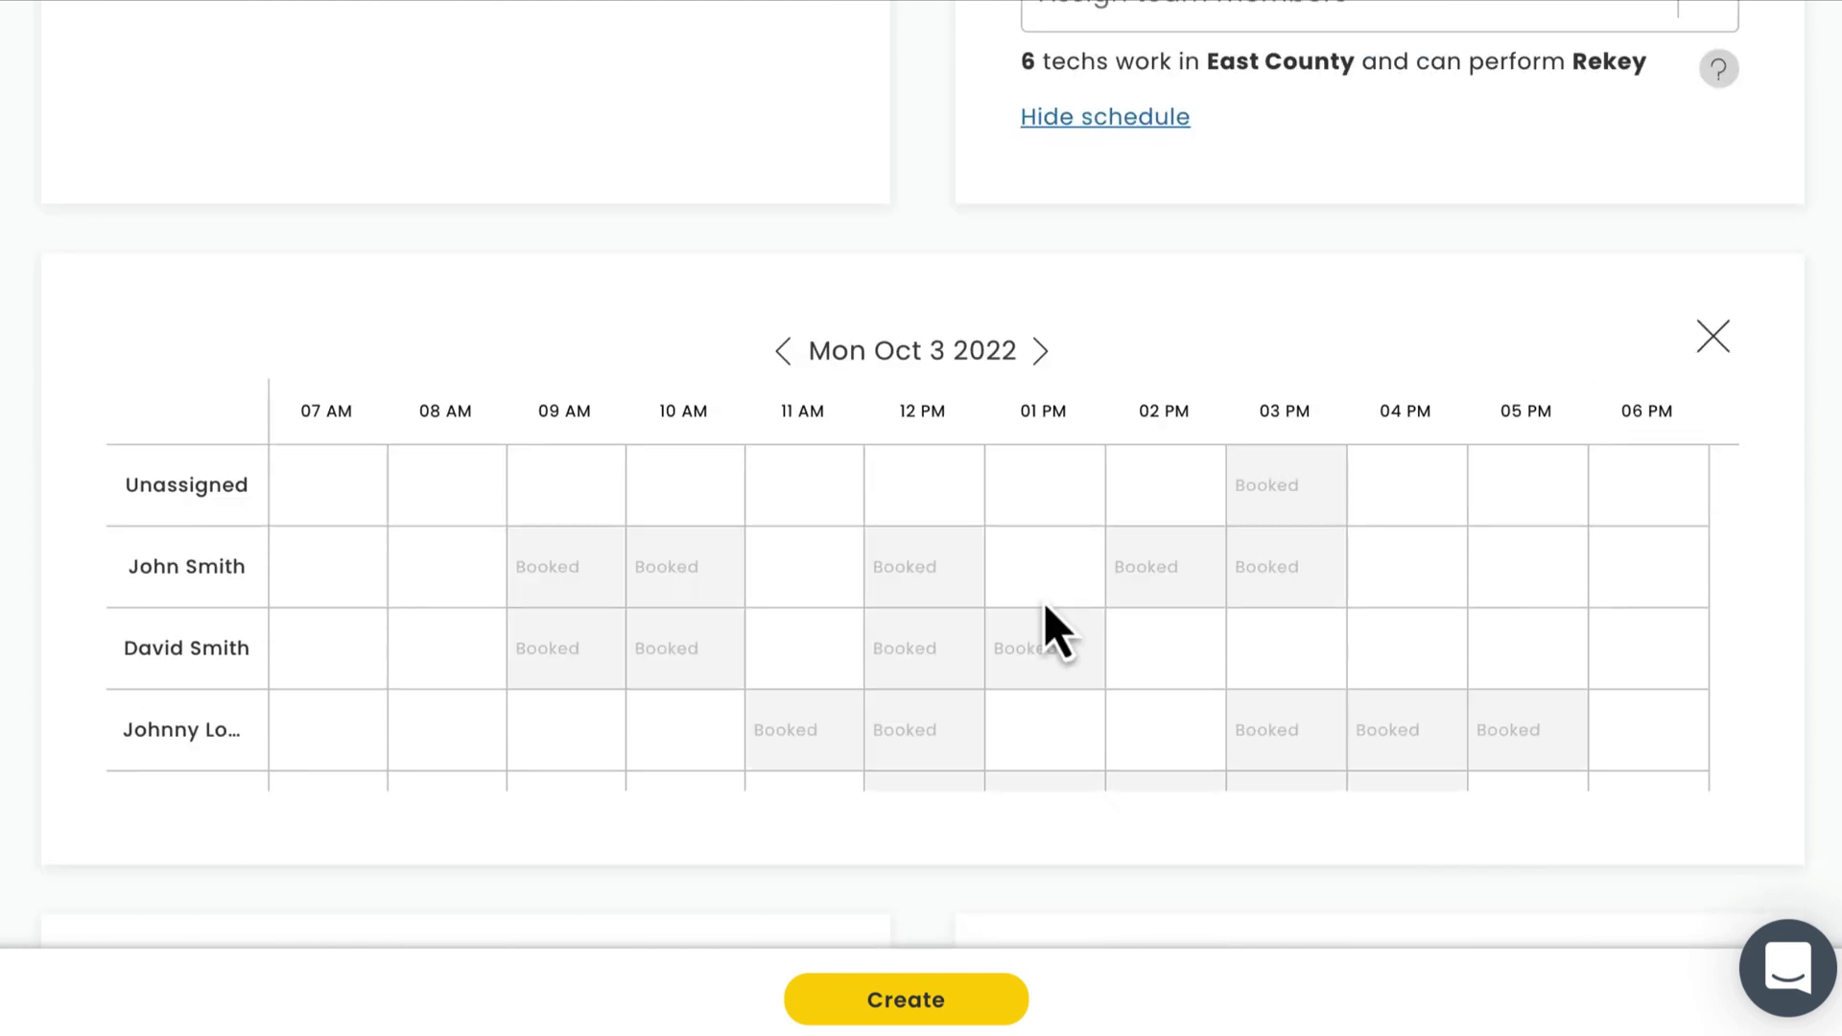
{"action": "left_click", "coordinate": [518, 739]}
{"action": "left_click", "coordinate": [1157, 119]}
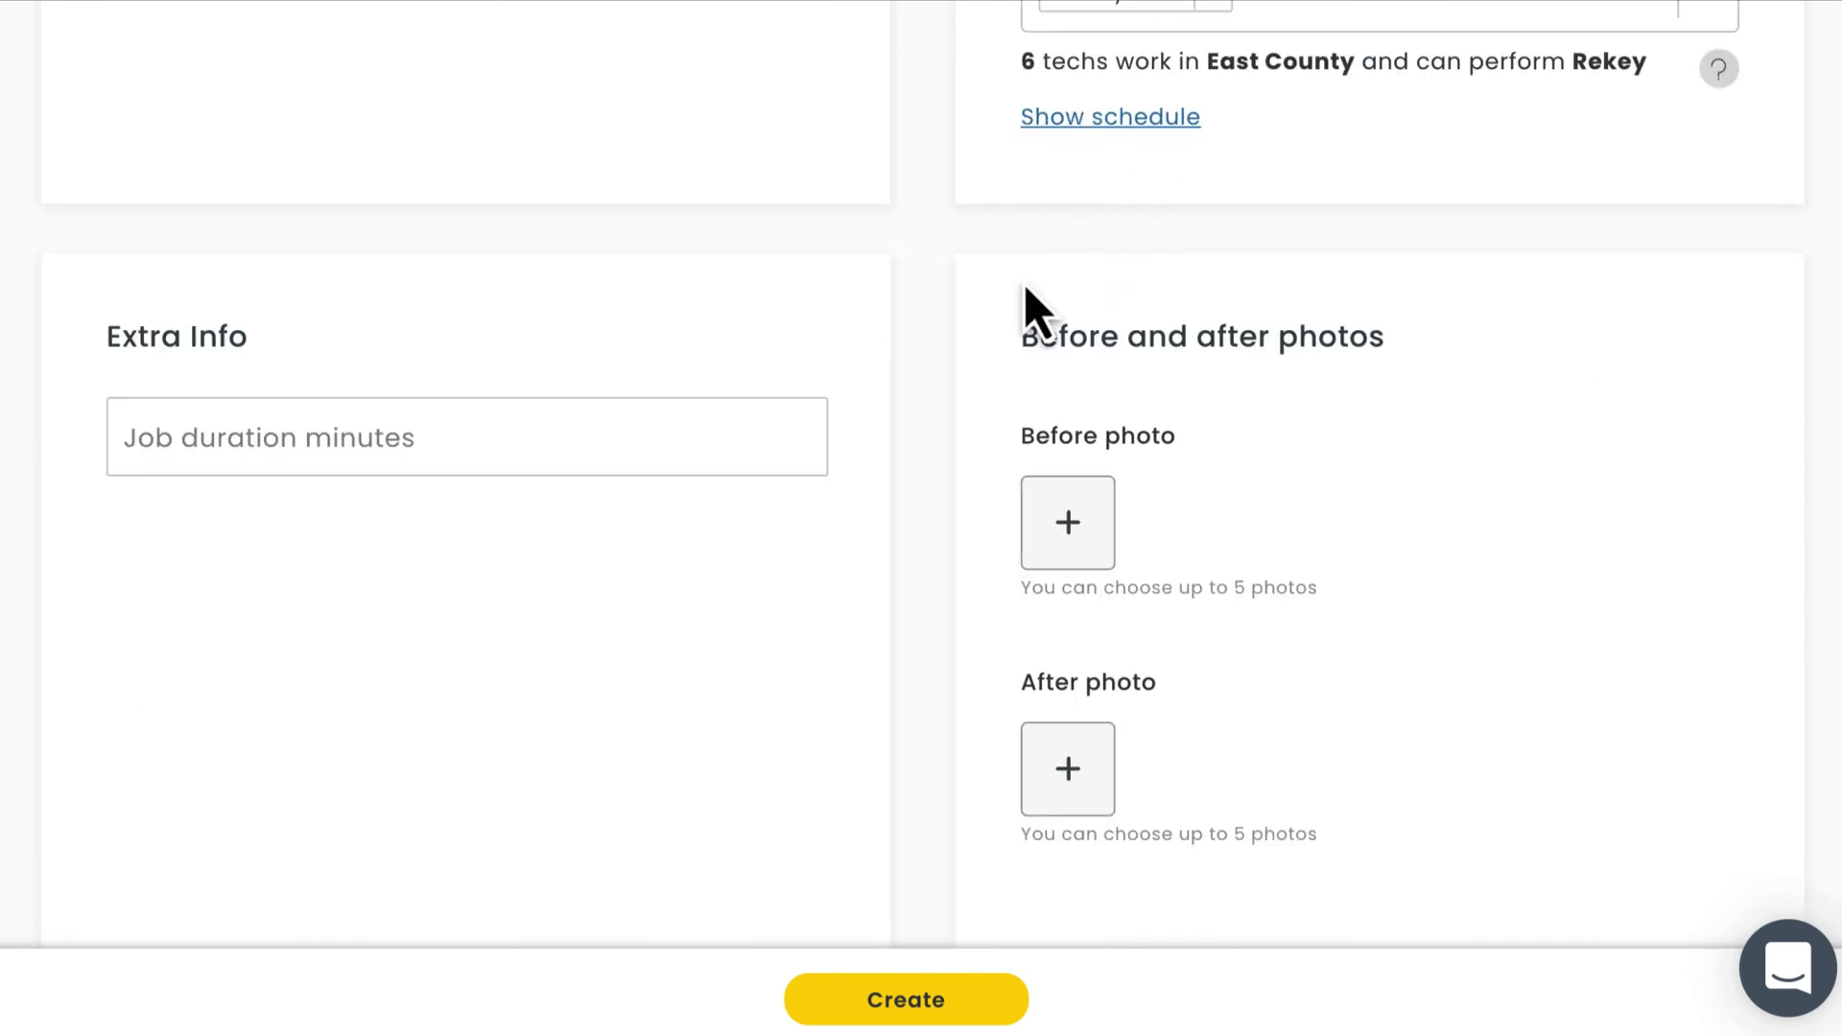
Explore the custom field options (Text, All Job Types, required settings), then dismiss without saving.
{"action": "scroll", "coordinate": [916, 418], "scroll_direction": "down", "scroll_amount": 2}
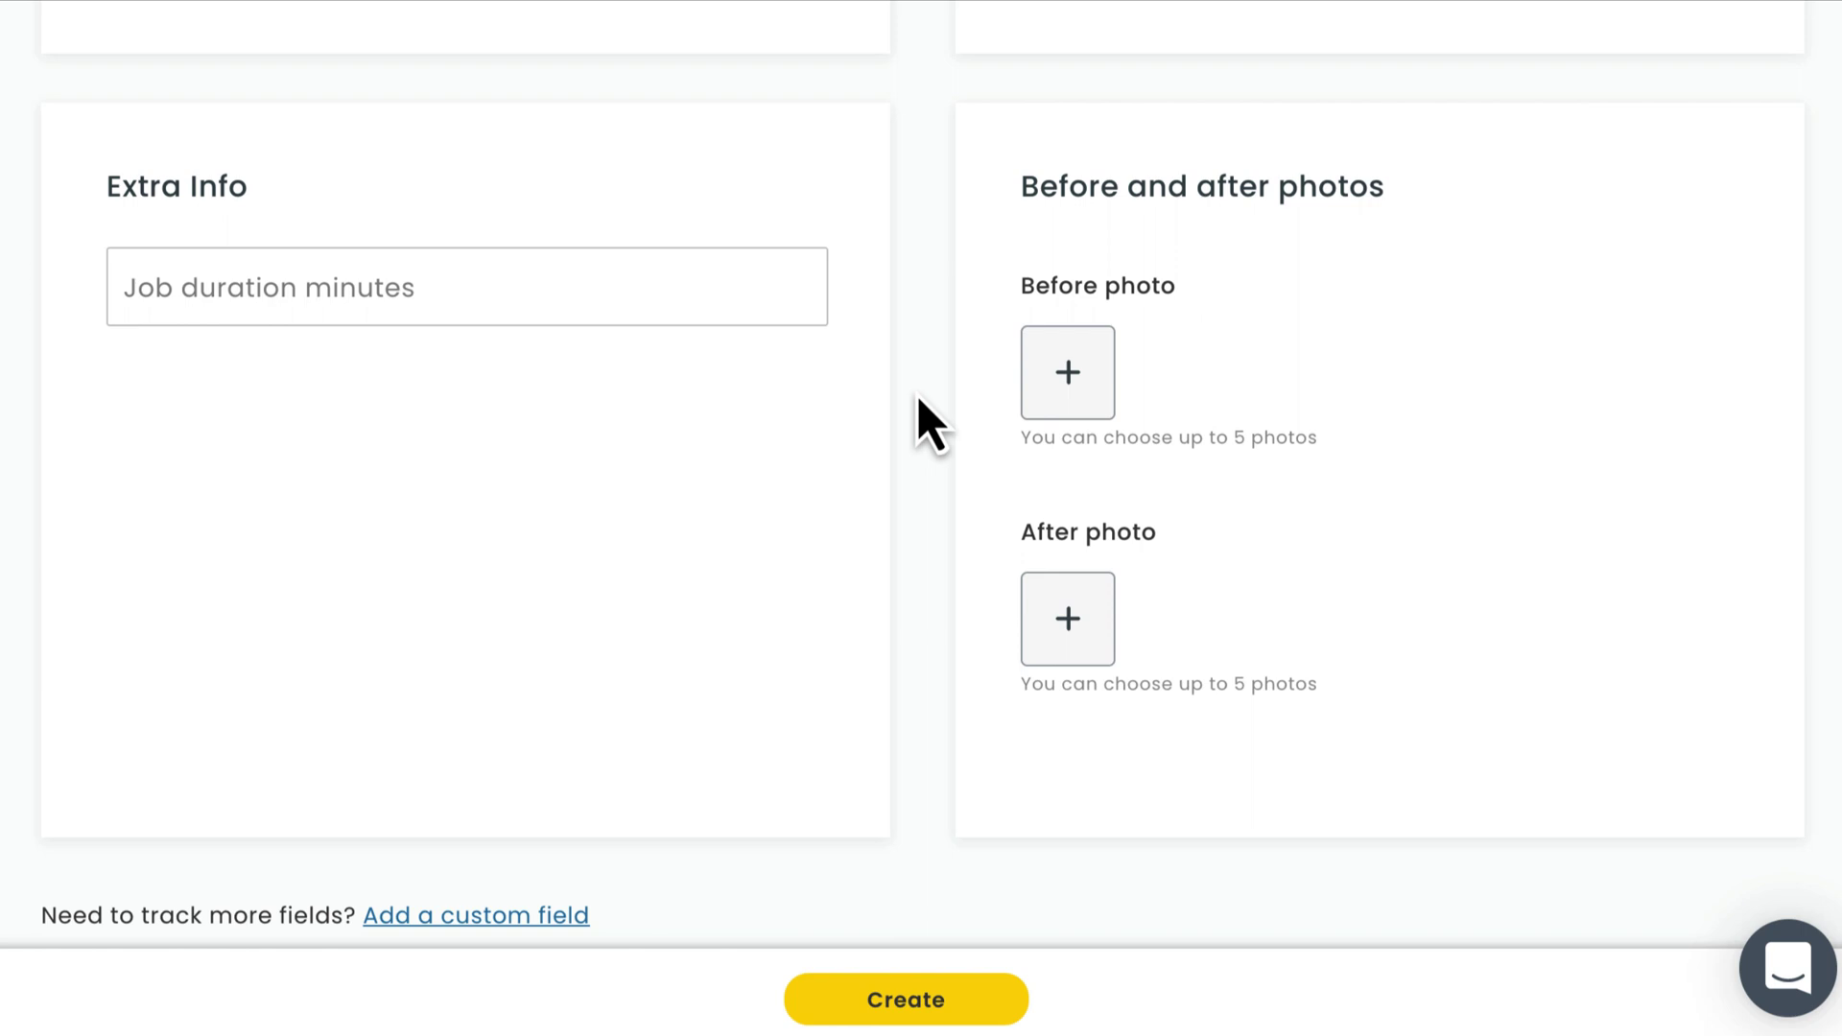
{"action": "left_click", "coordinate": [414, 919]}
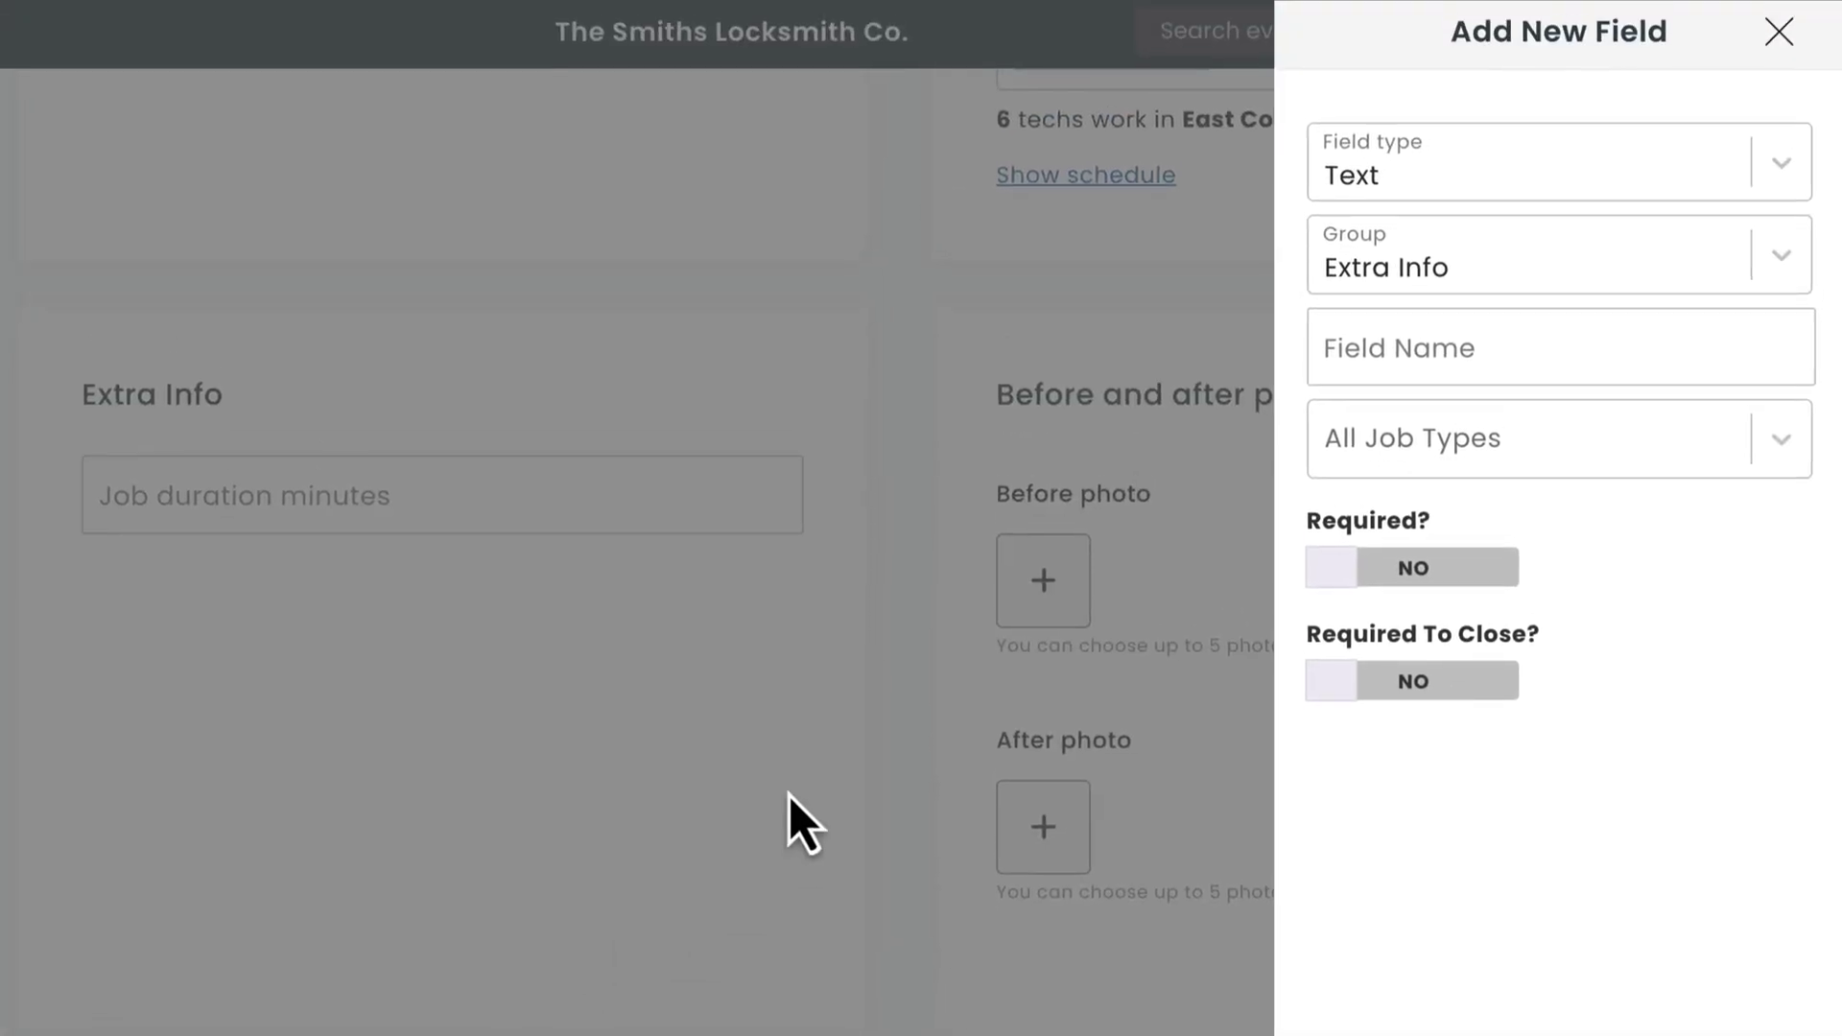
{"action": "left_click", "coordinate": [1527, 143]}
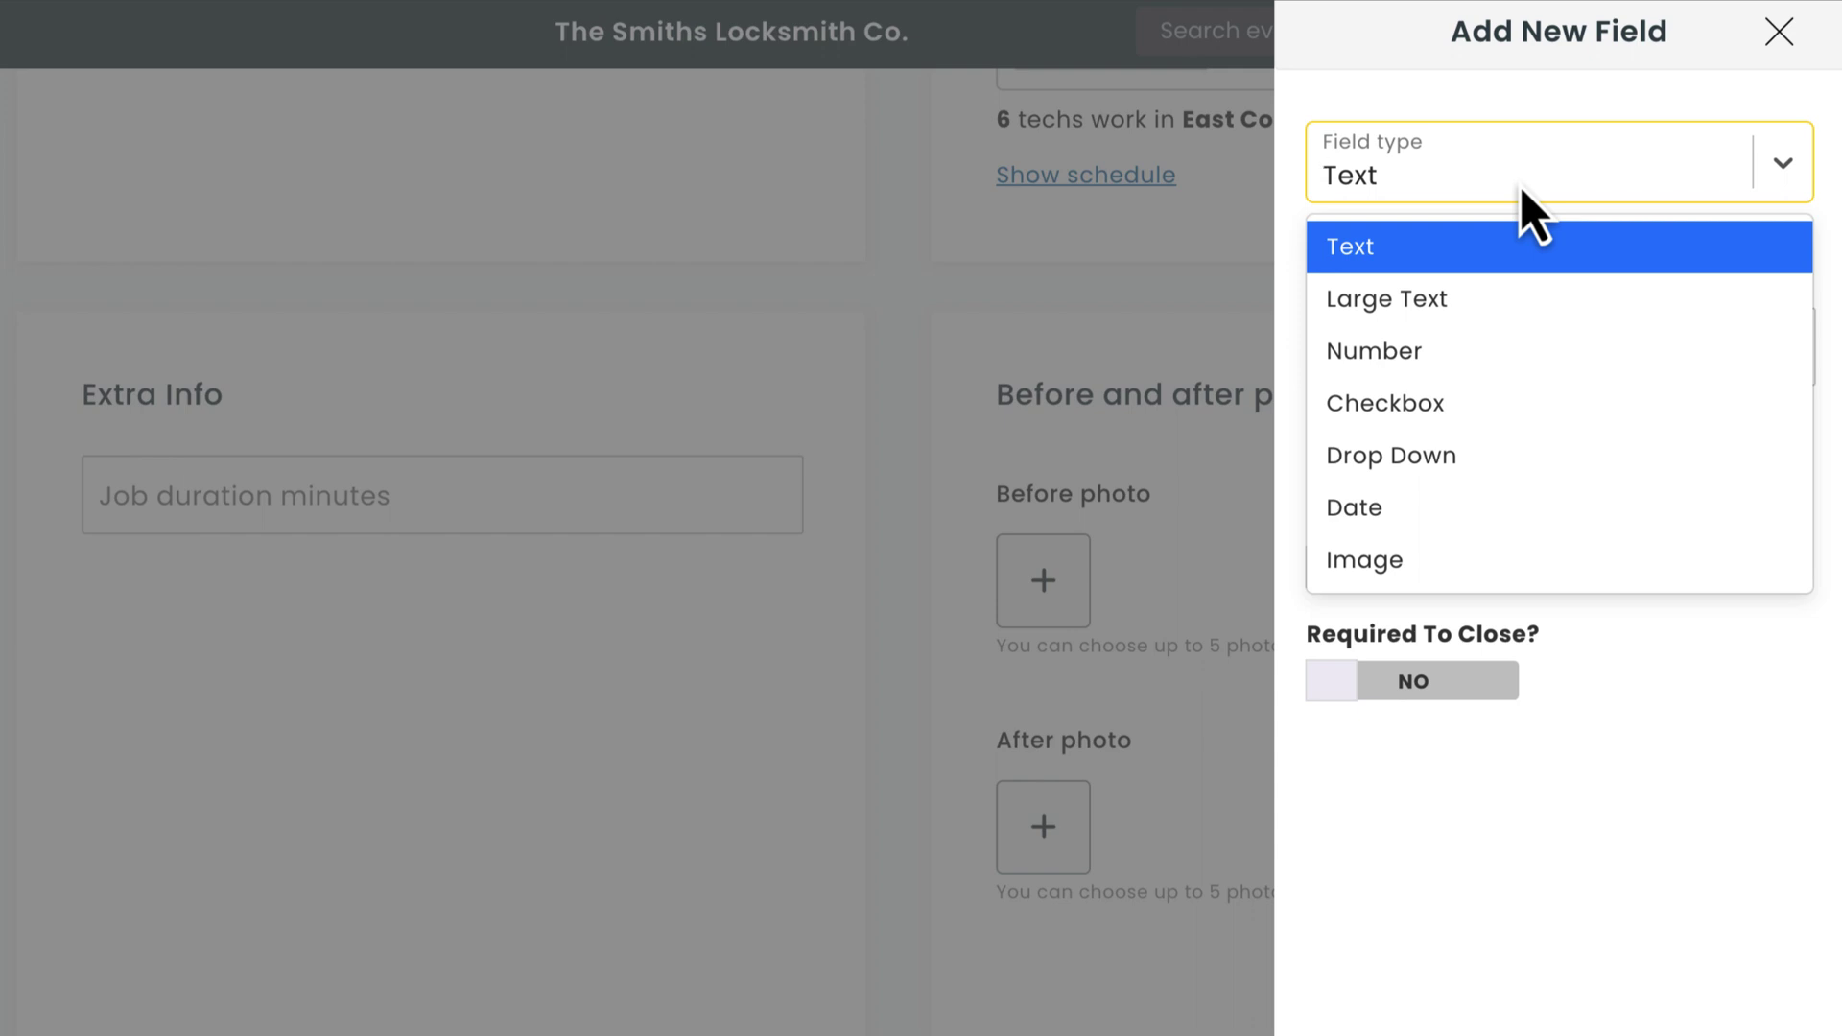
{"action": "left_click", "coordinate": [1526, 197]}
{"action": "left_click", "coordinate": [1506, 465]}
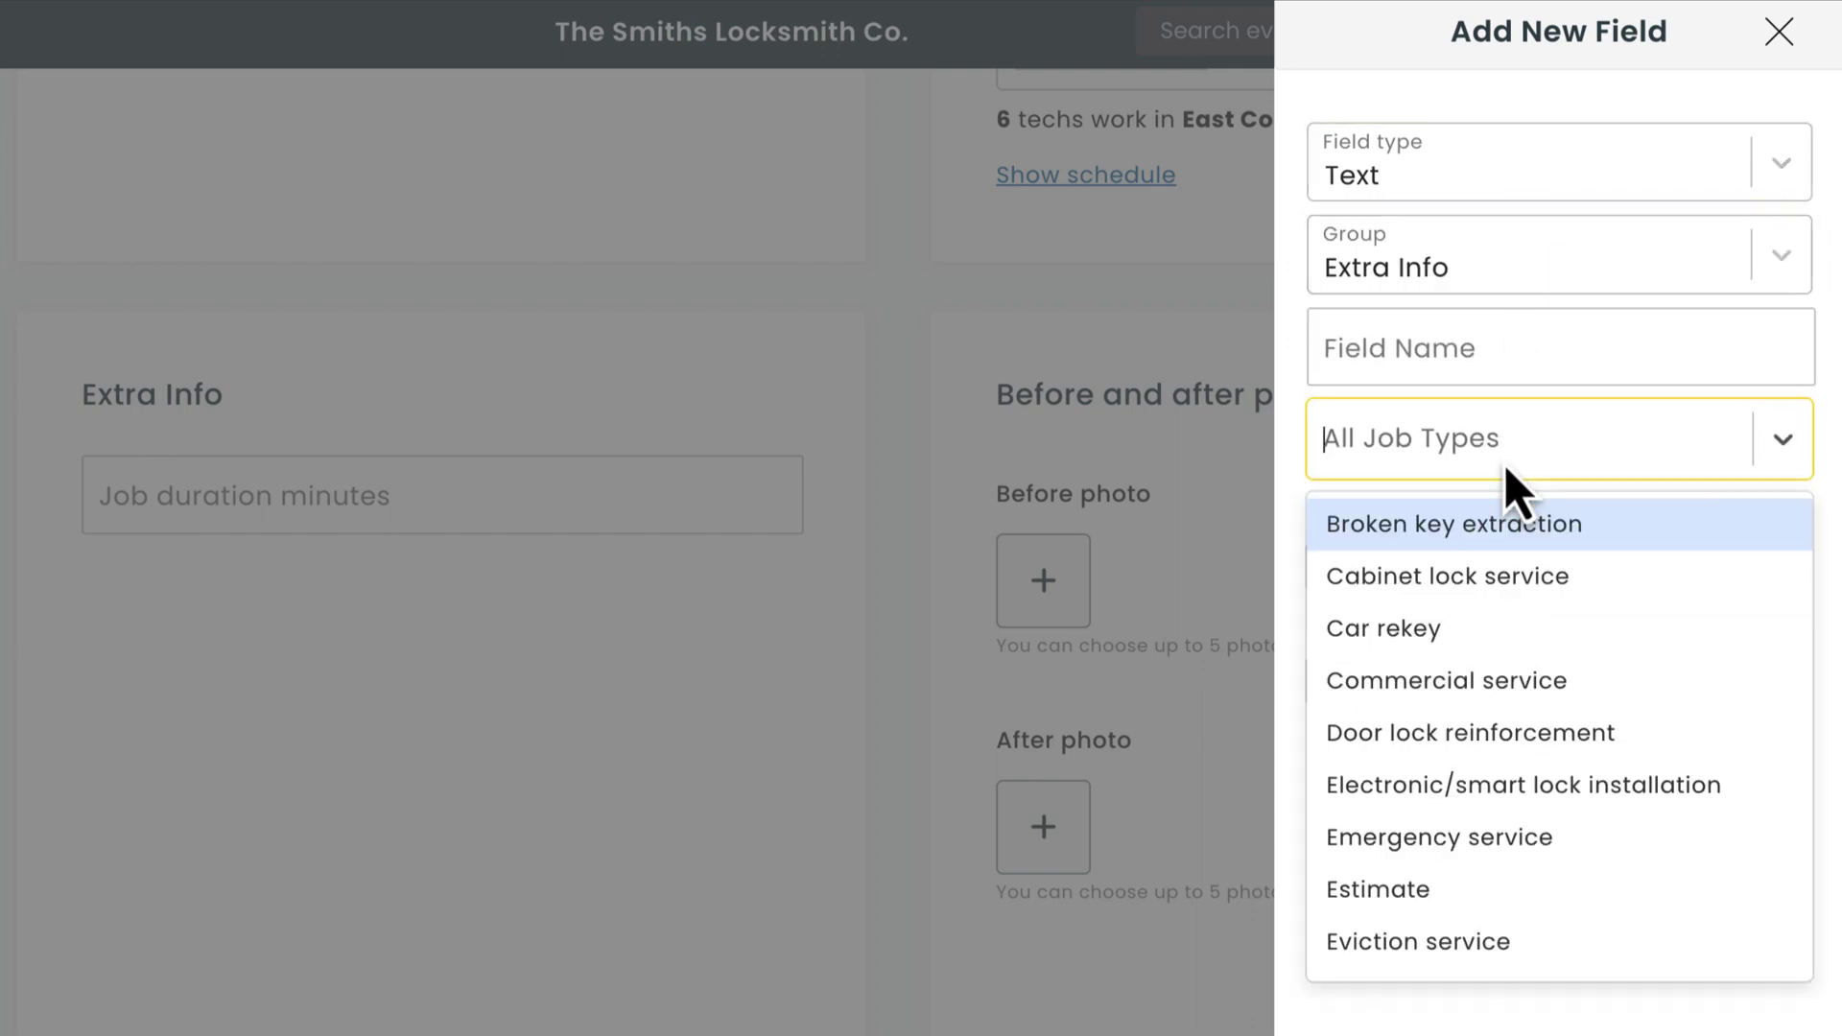
{"action": "left_click", "coordinate": [1506, 468]}
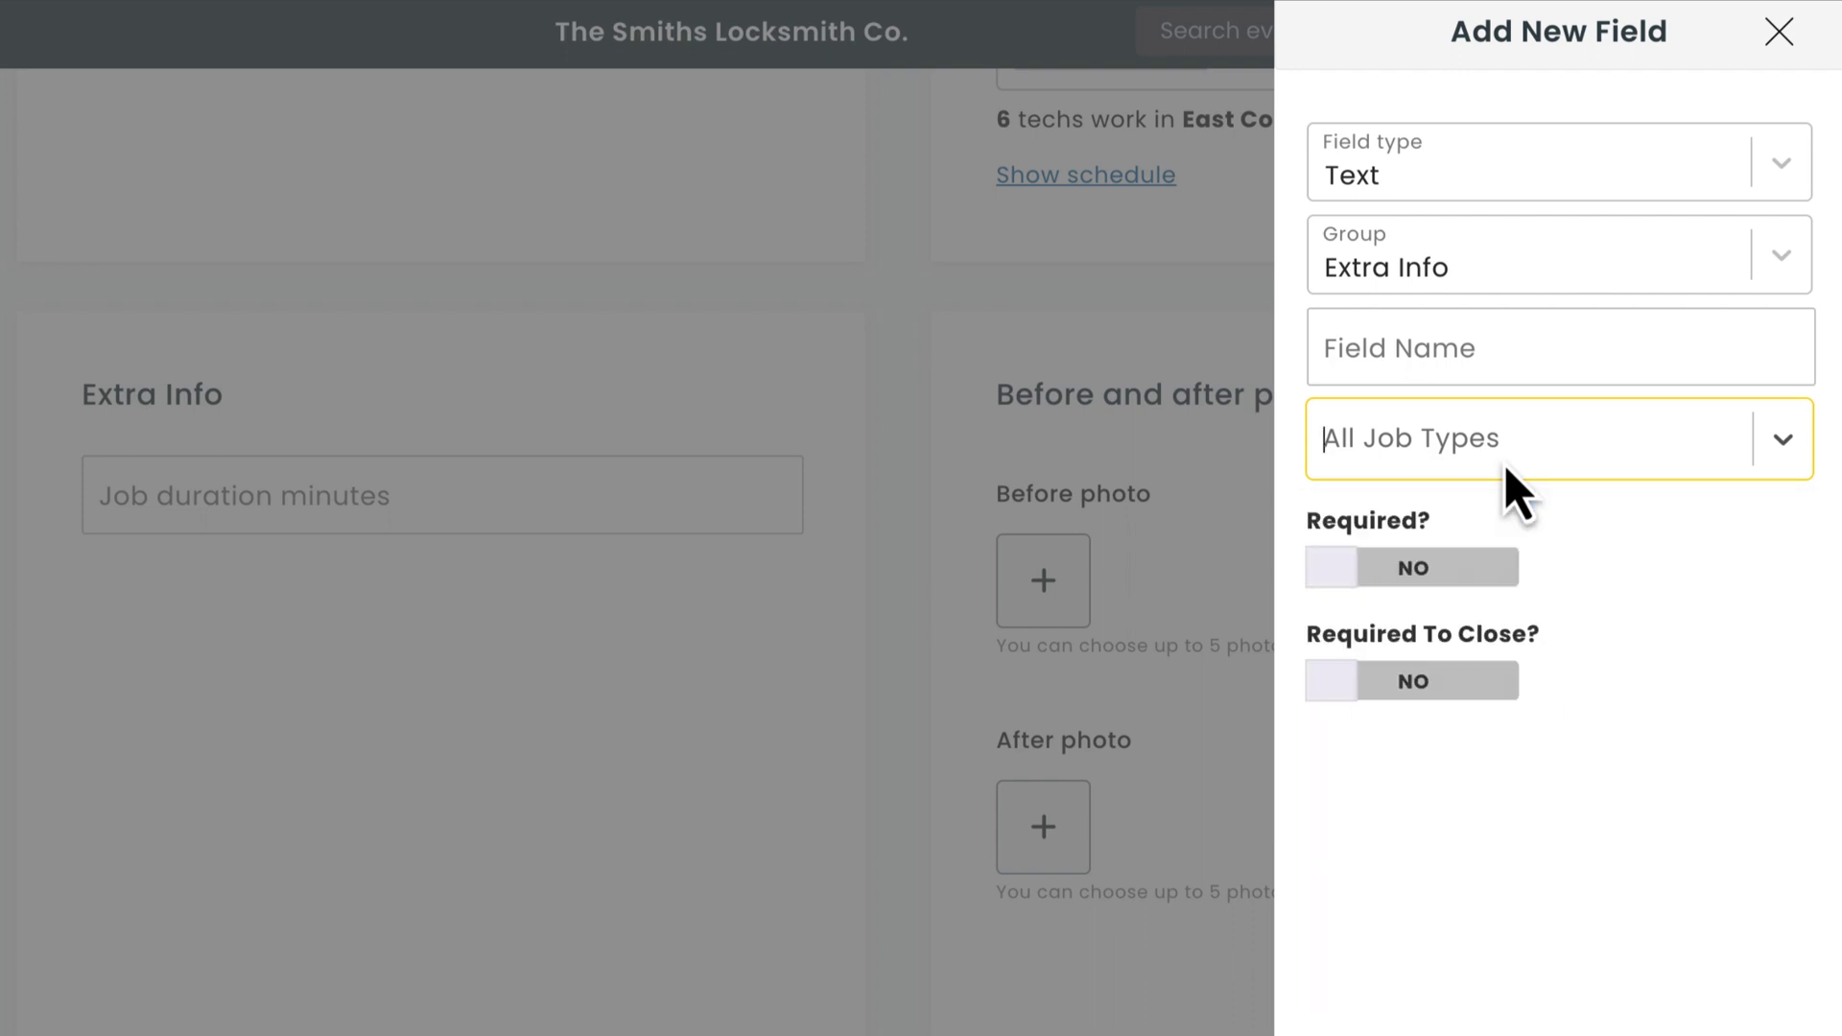
{"action": "left_click", "coordinate": [1418, 590]}
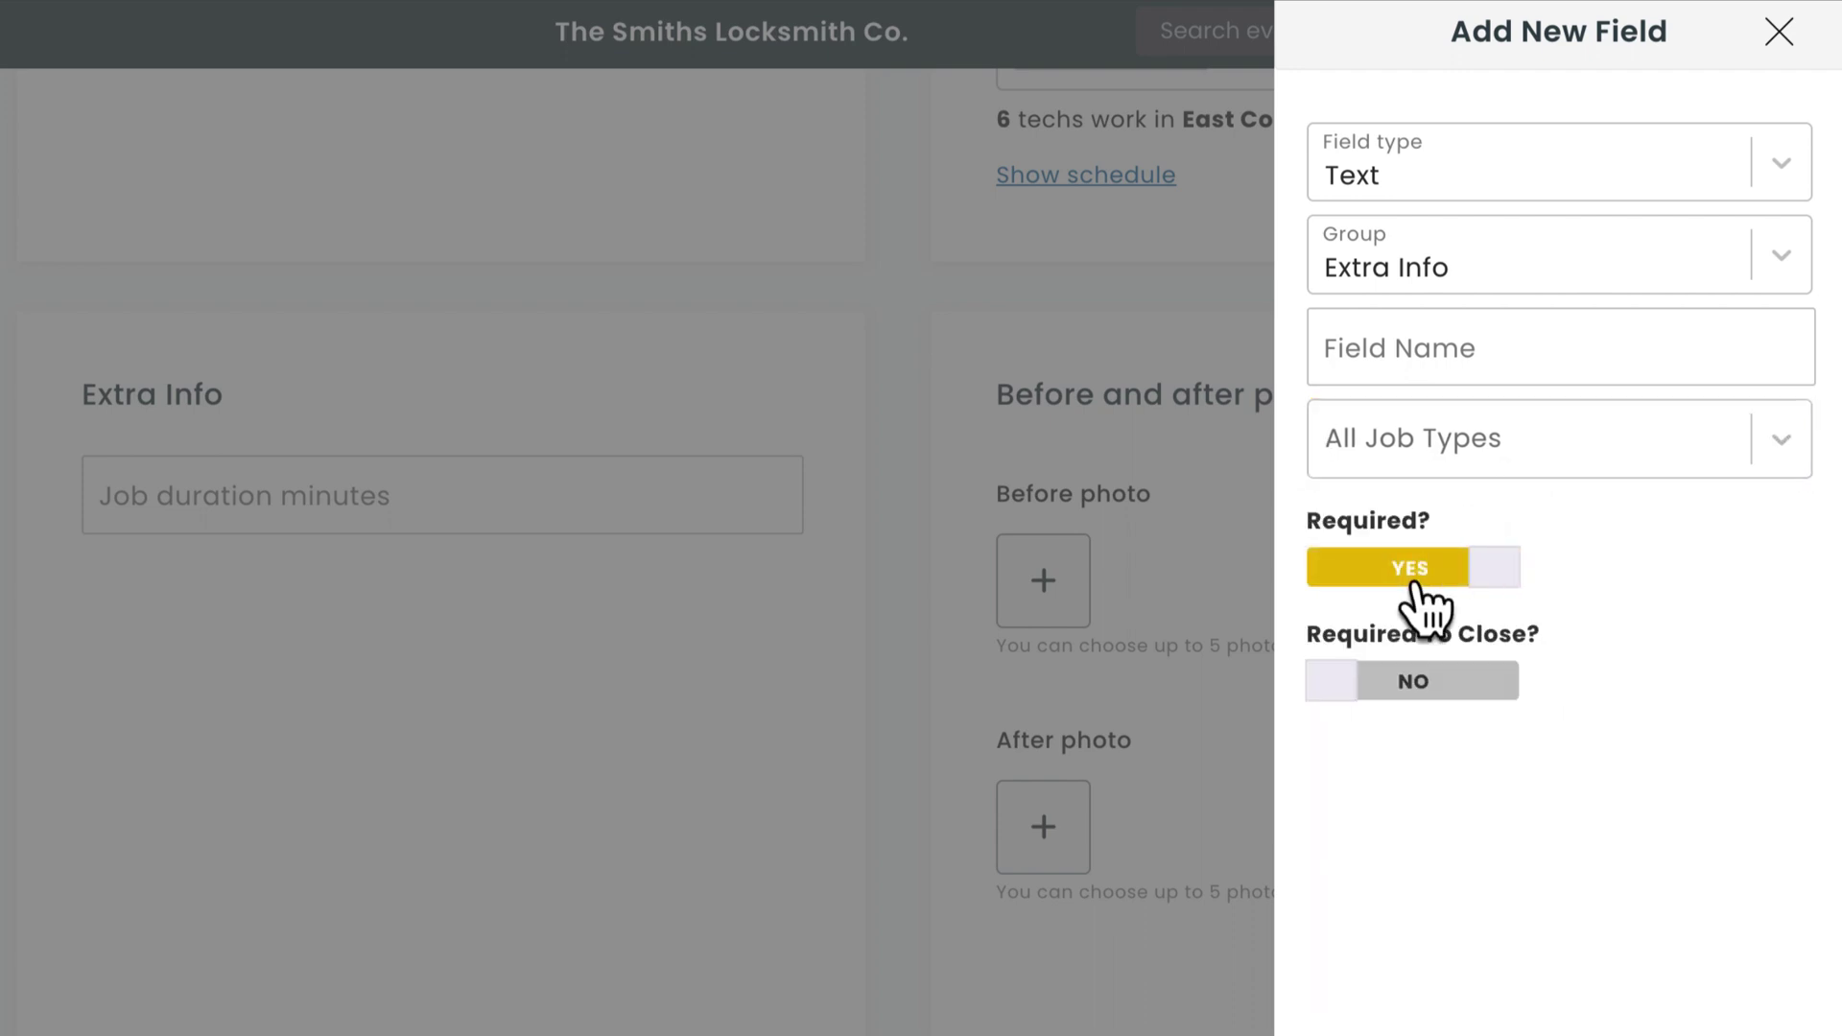
{"action": "left_click", "coordinate": [1414, 585]}
{"action": "left_click", "coordinate": [1412, 692]}
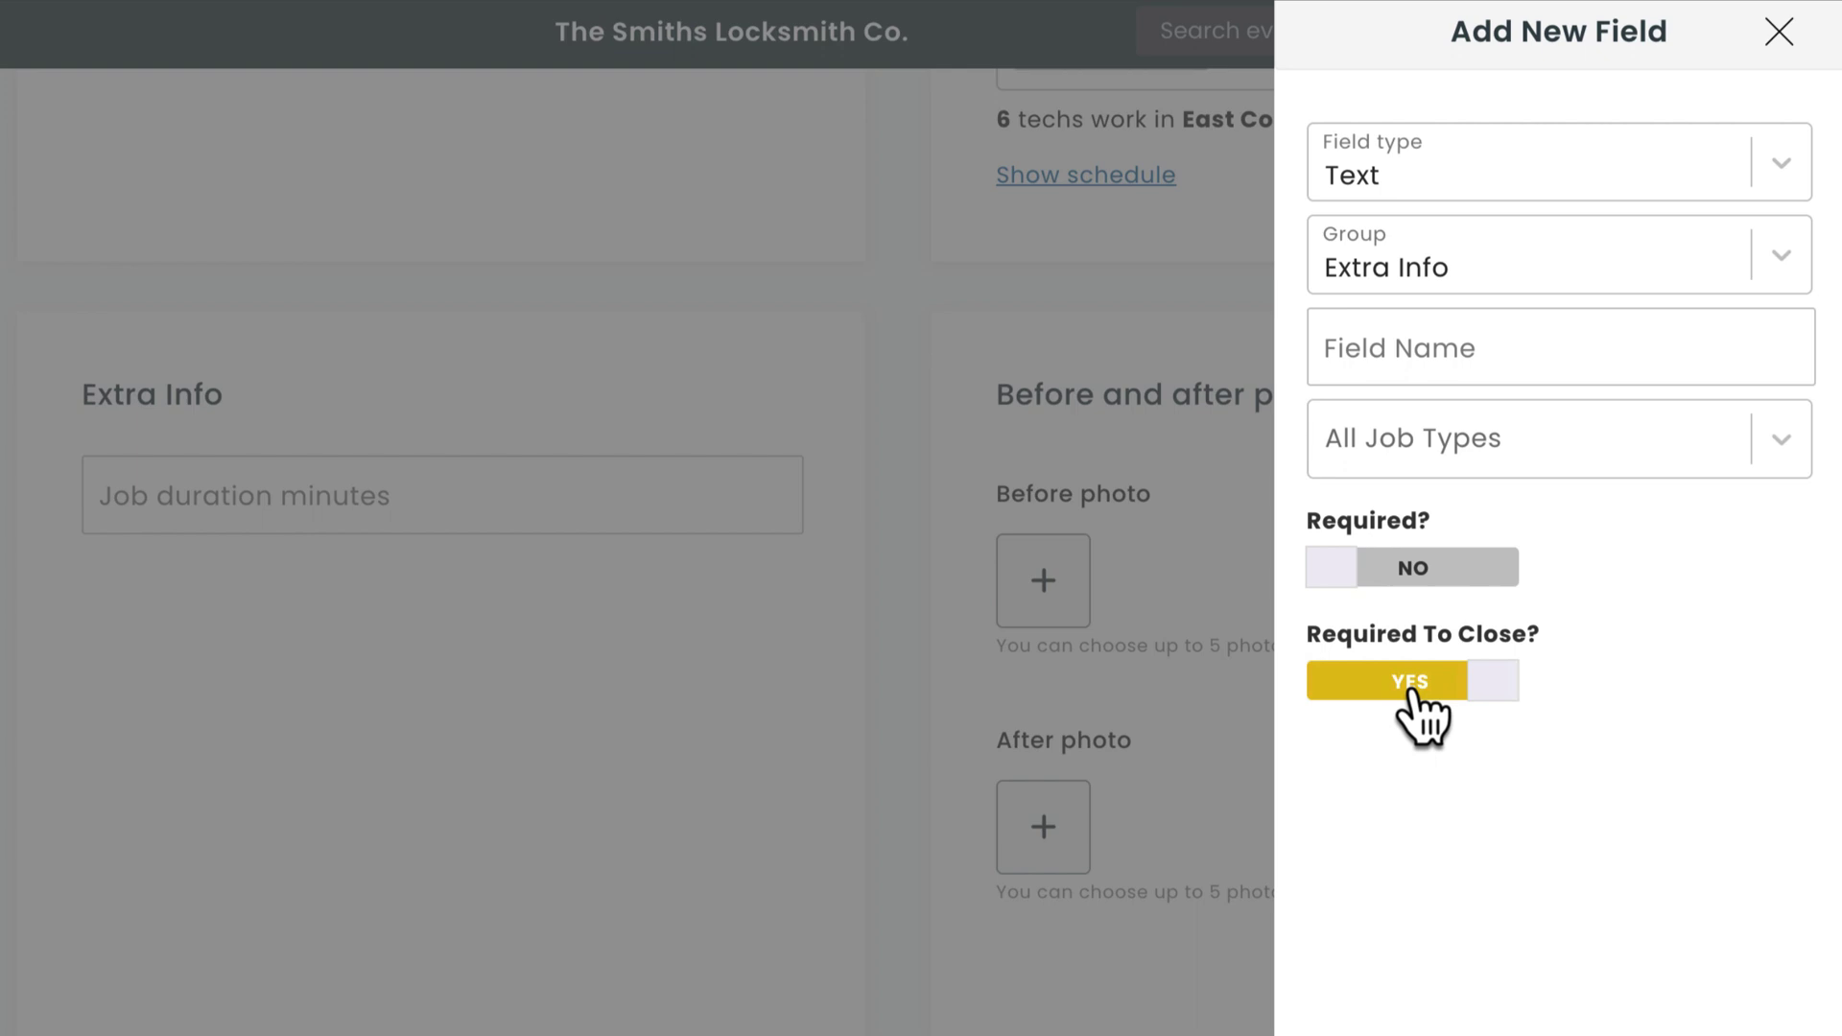
{"action": "left_click", "coordinate": [1412, 693]}
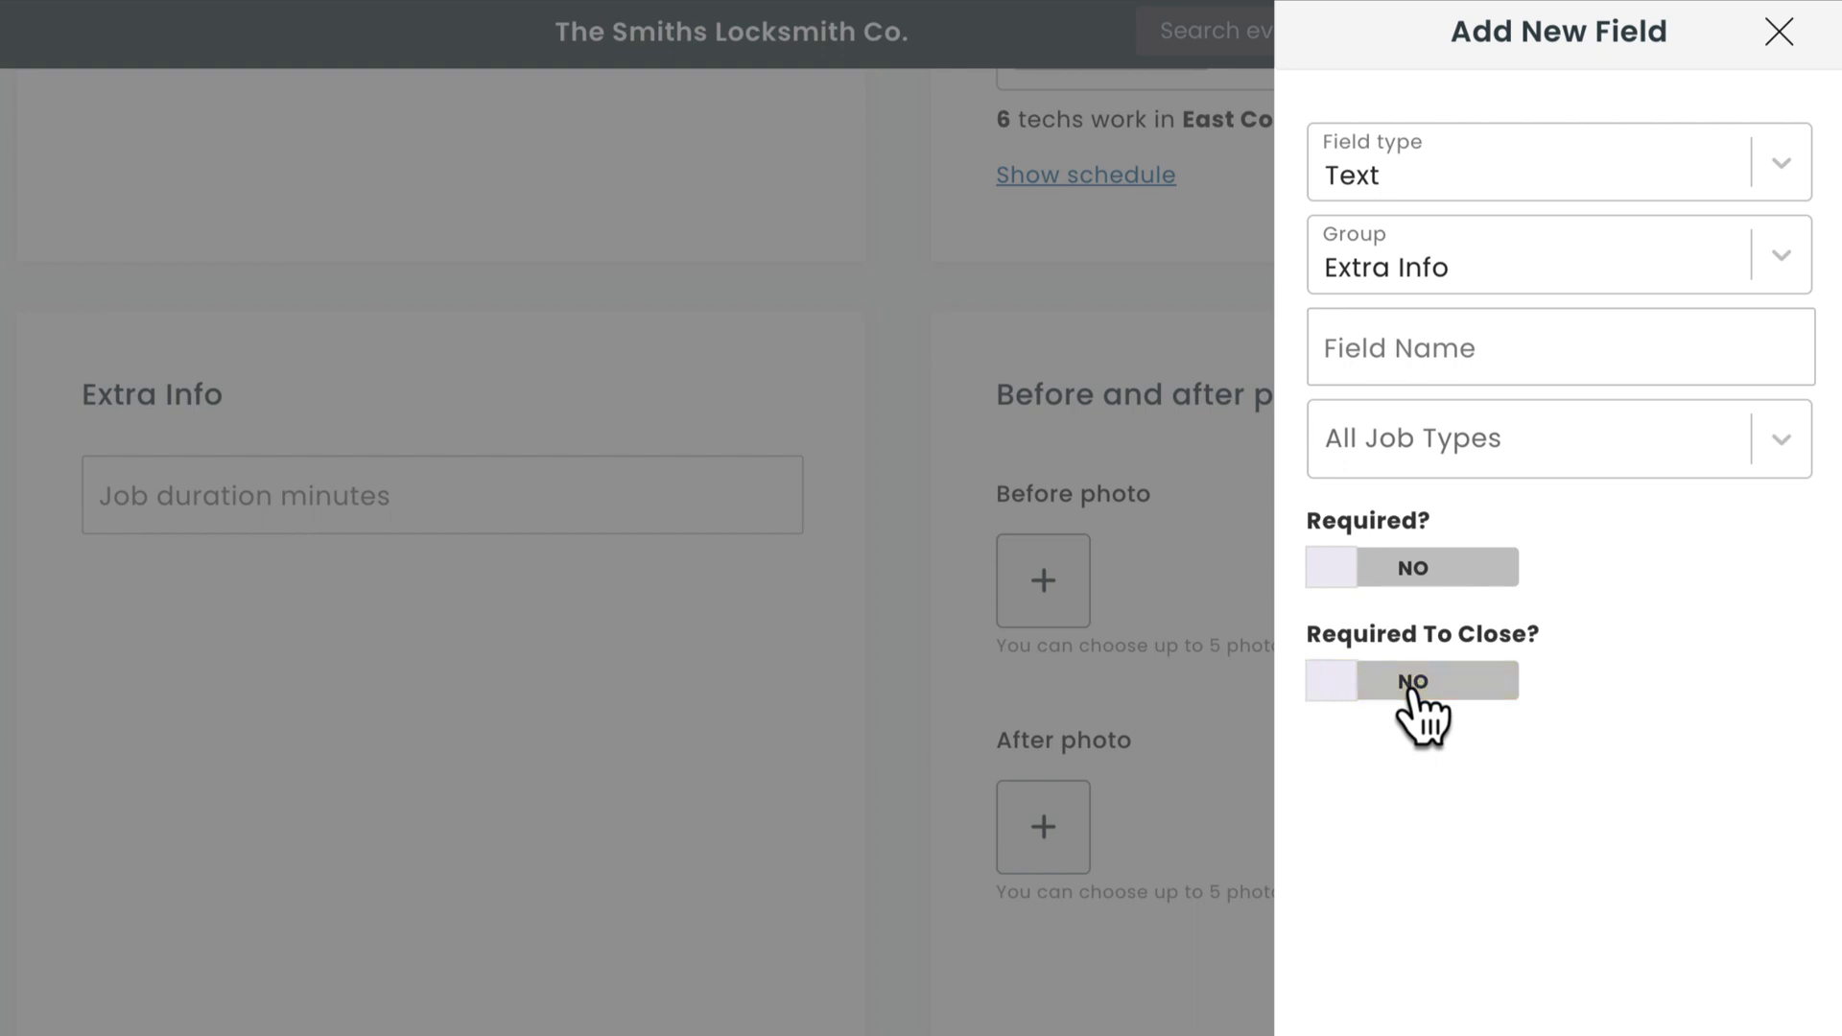
{"action": "left_click", "coordinate": [1013, 785]}
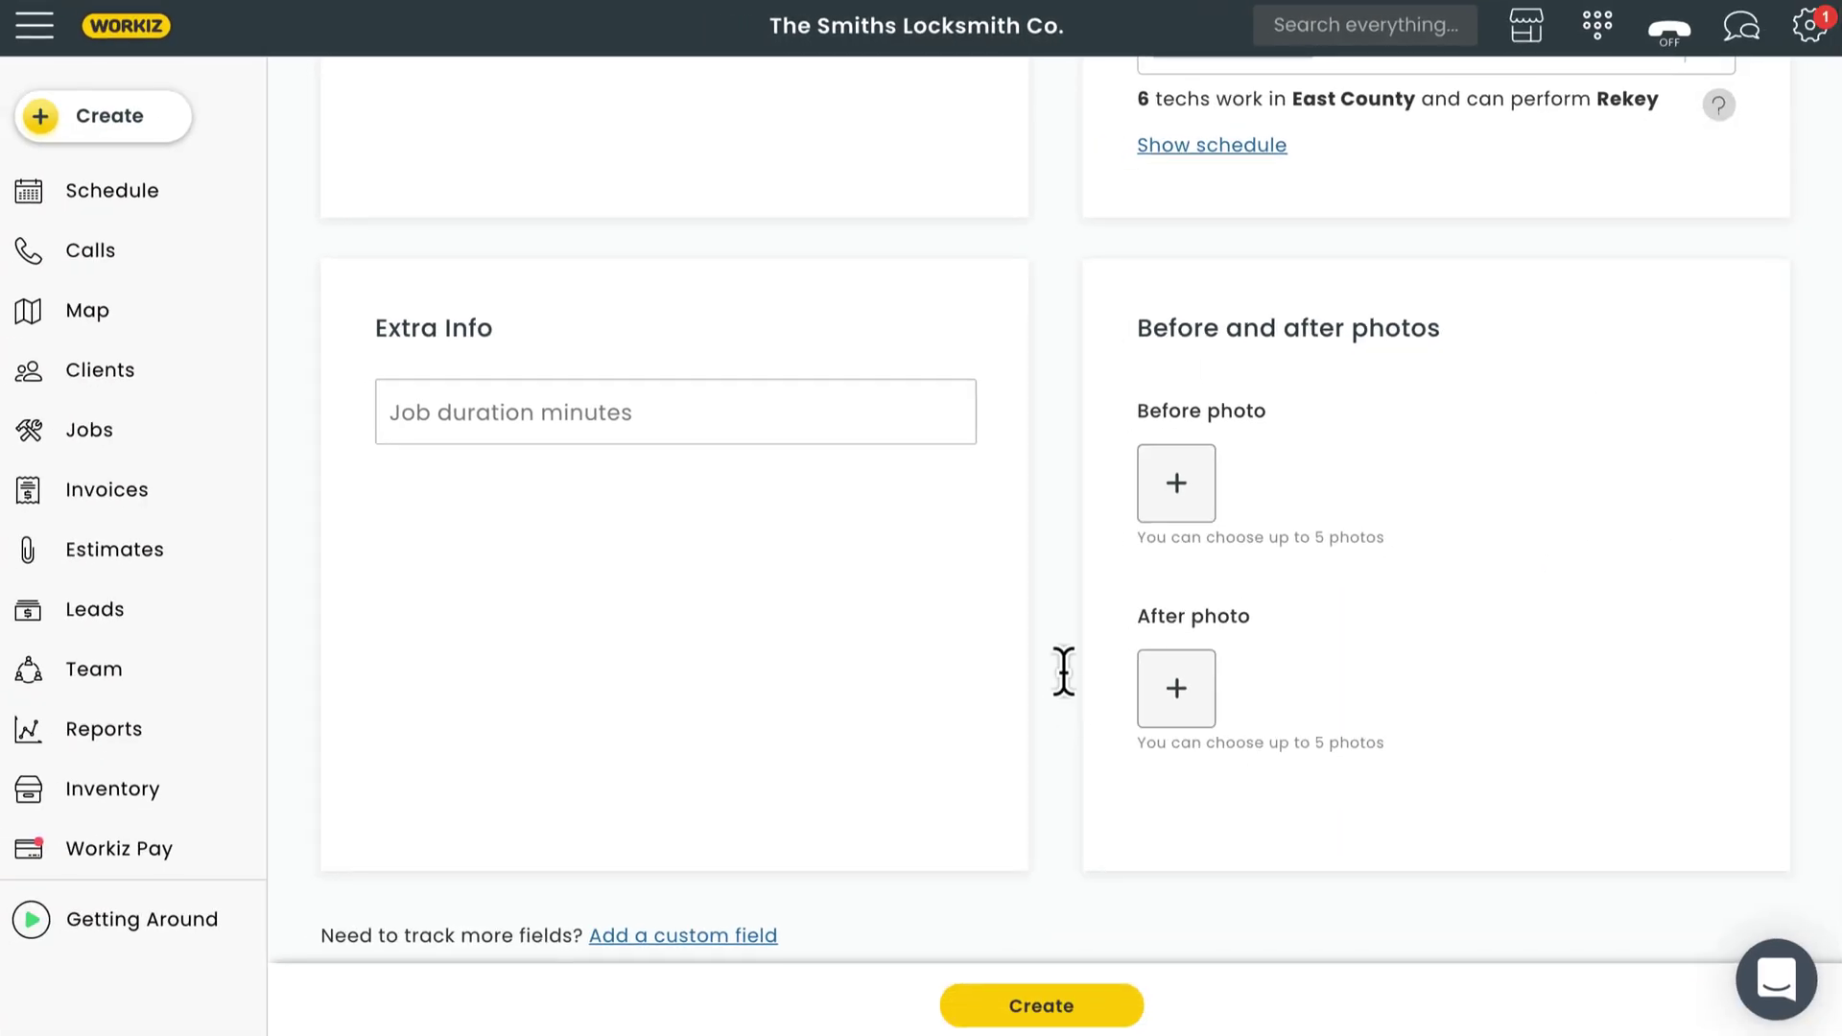
Upload a jpeg as the before photo and create the Rekey job.
{"action": "left_click", "coordinate": [1177, 488]}
{"action": "left_click", "coordinate": [781, 333]}
{"action": "left_click", "coordinate": [1388, 731]}
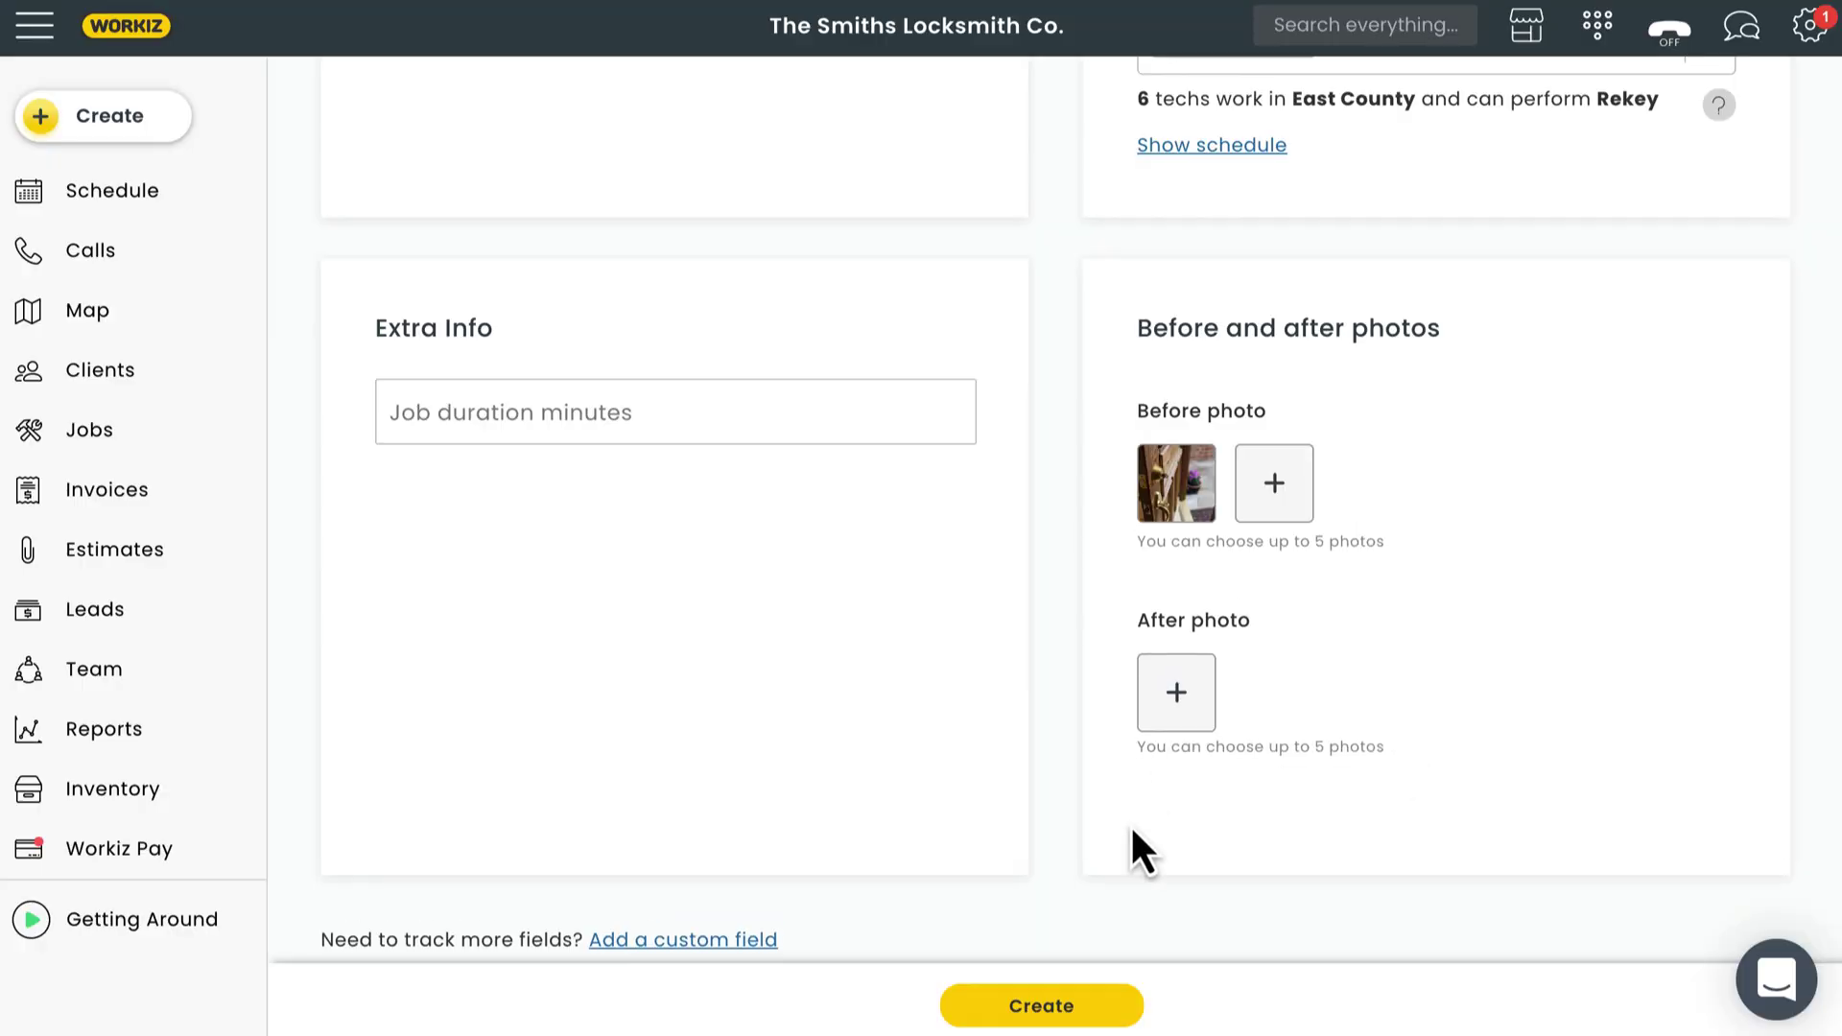
{"action": "left_click", "coordinate": [1040, 1002]}
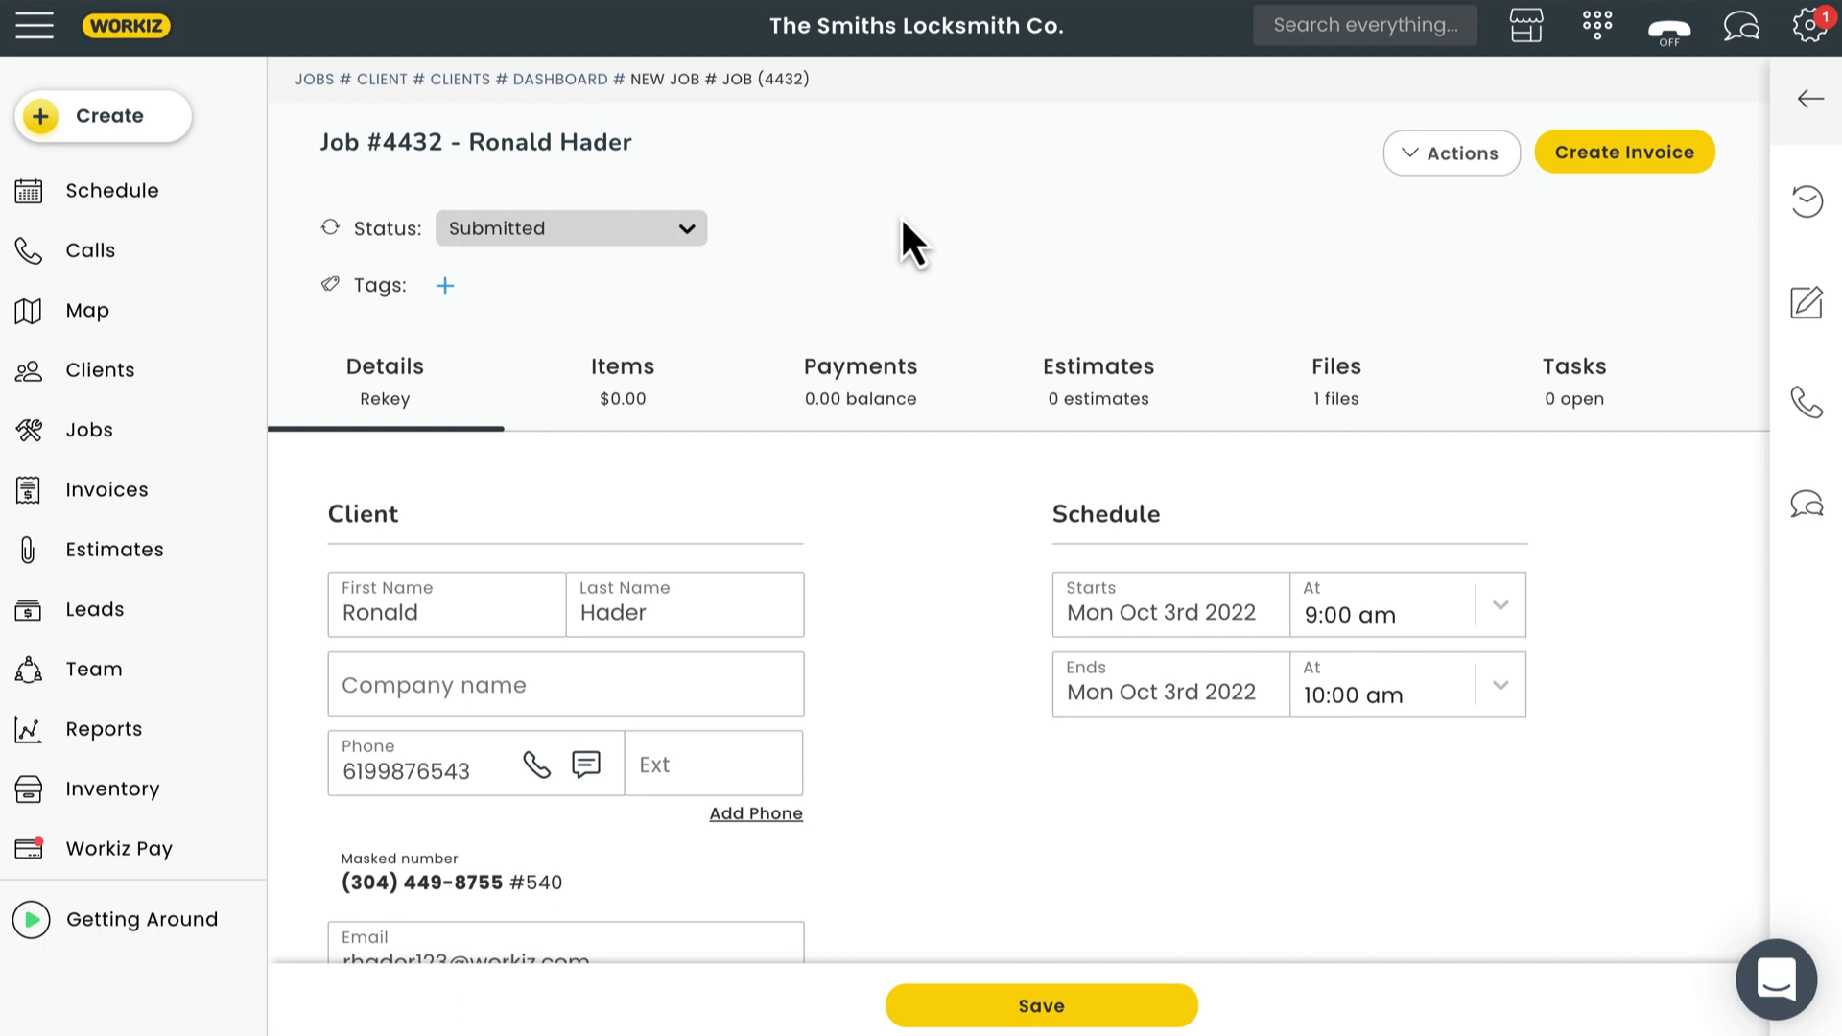
Review the job's Items, Payments, Estimates and Files sections, ending on the empty Tasks section.
{"action": "left_click", "coordinate": [622, 386]}
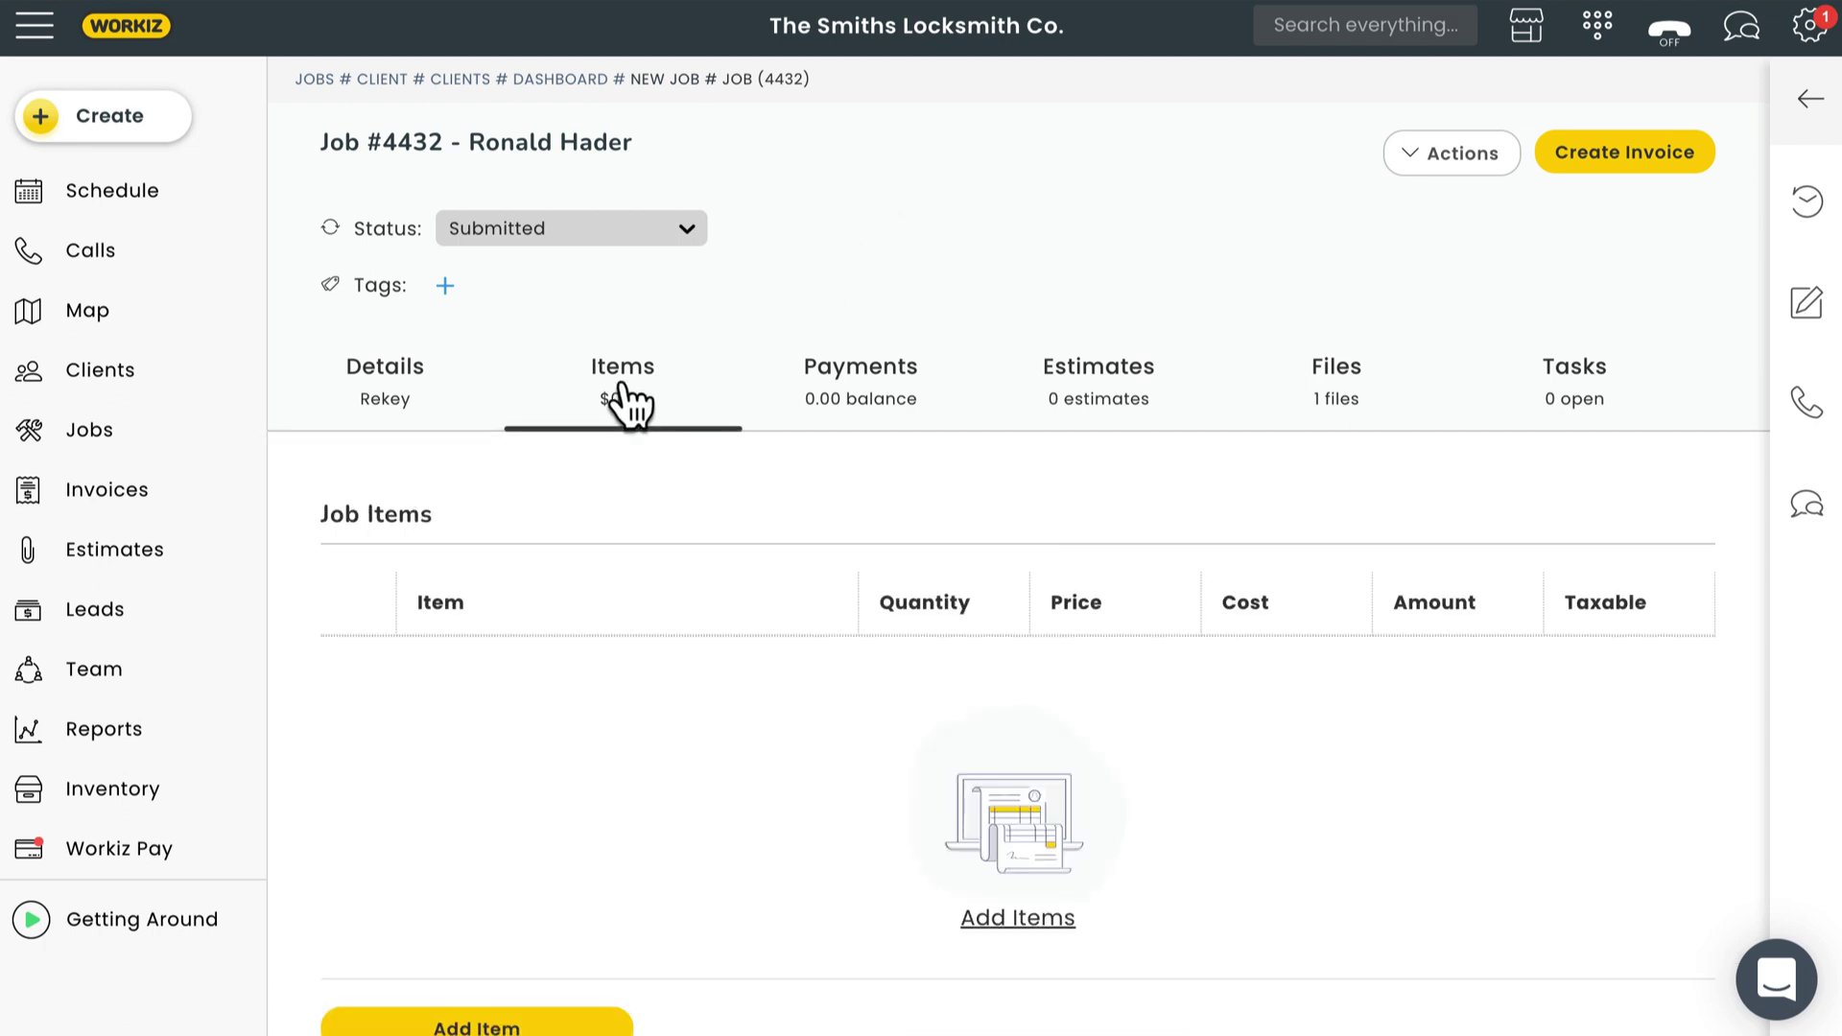
{"action": "left_click", "coordinate": [861, 398]}
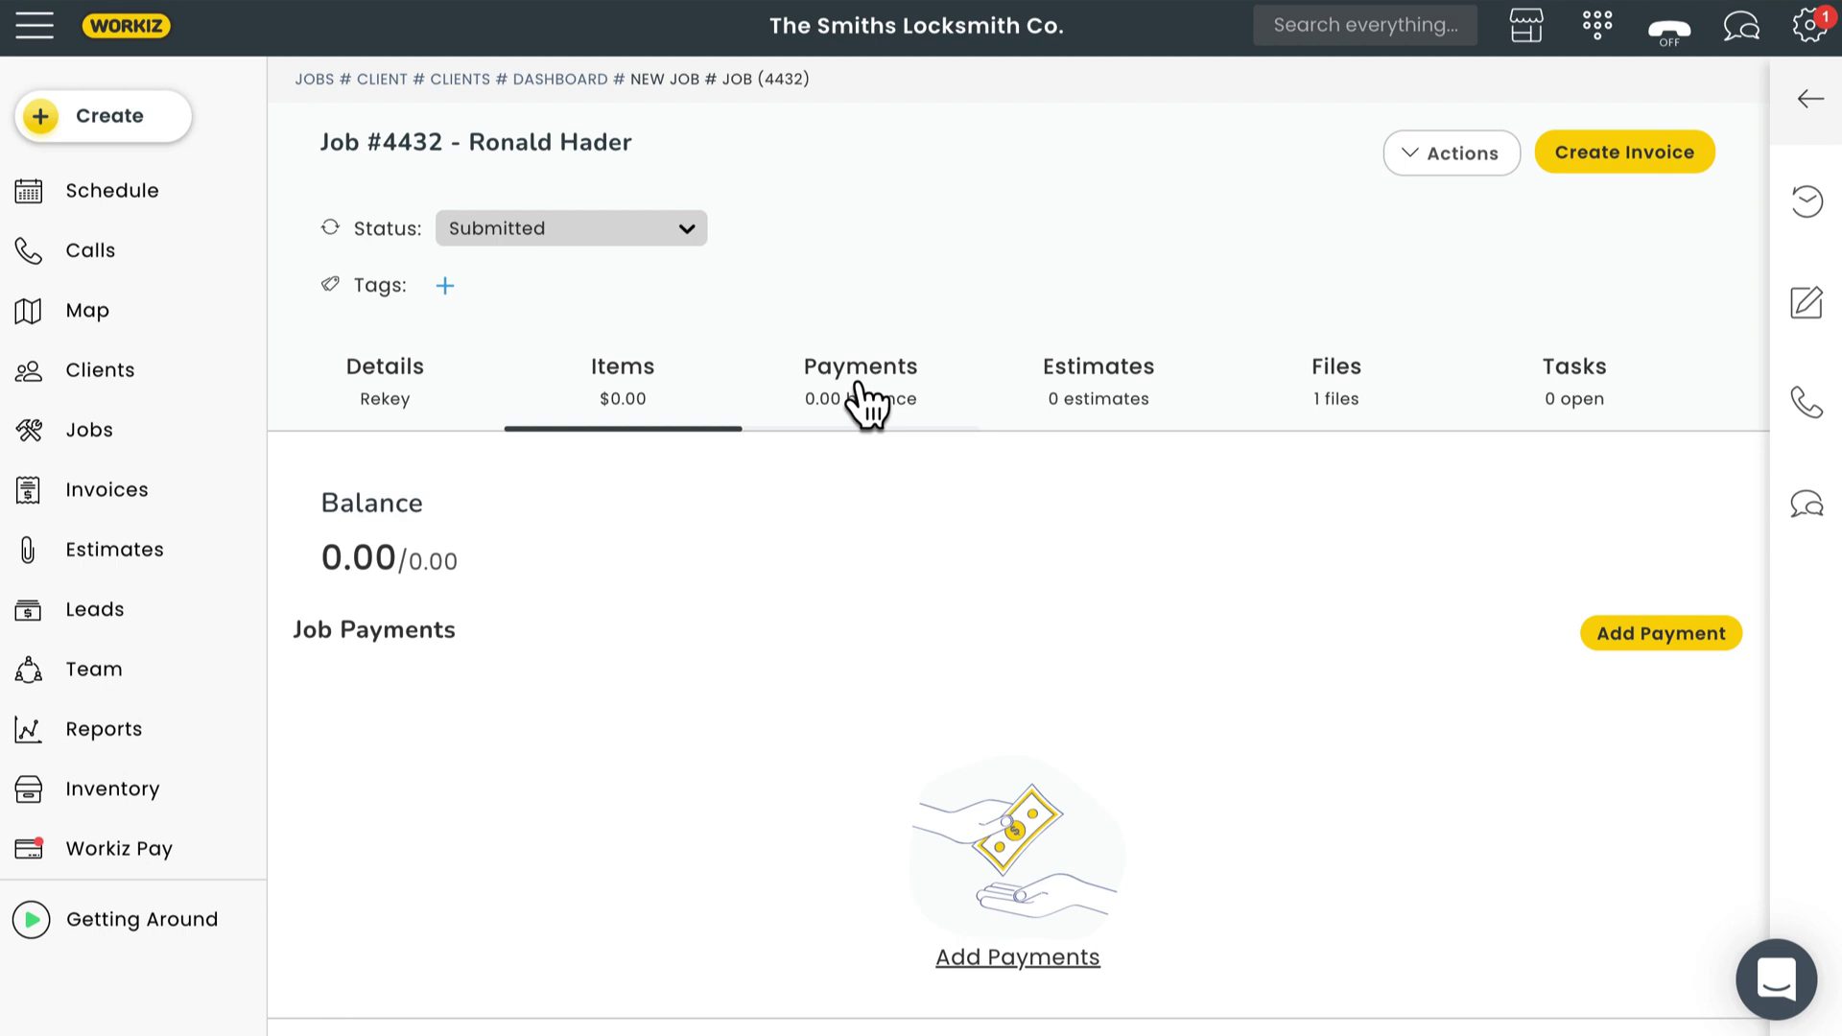
{"action": "left_click", "coordinate": [1089, 399]}
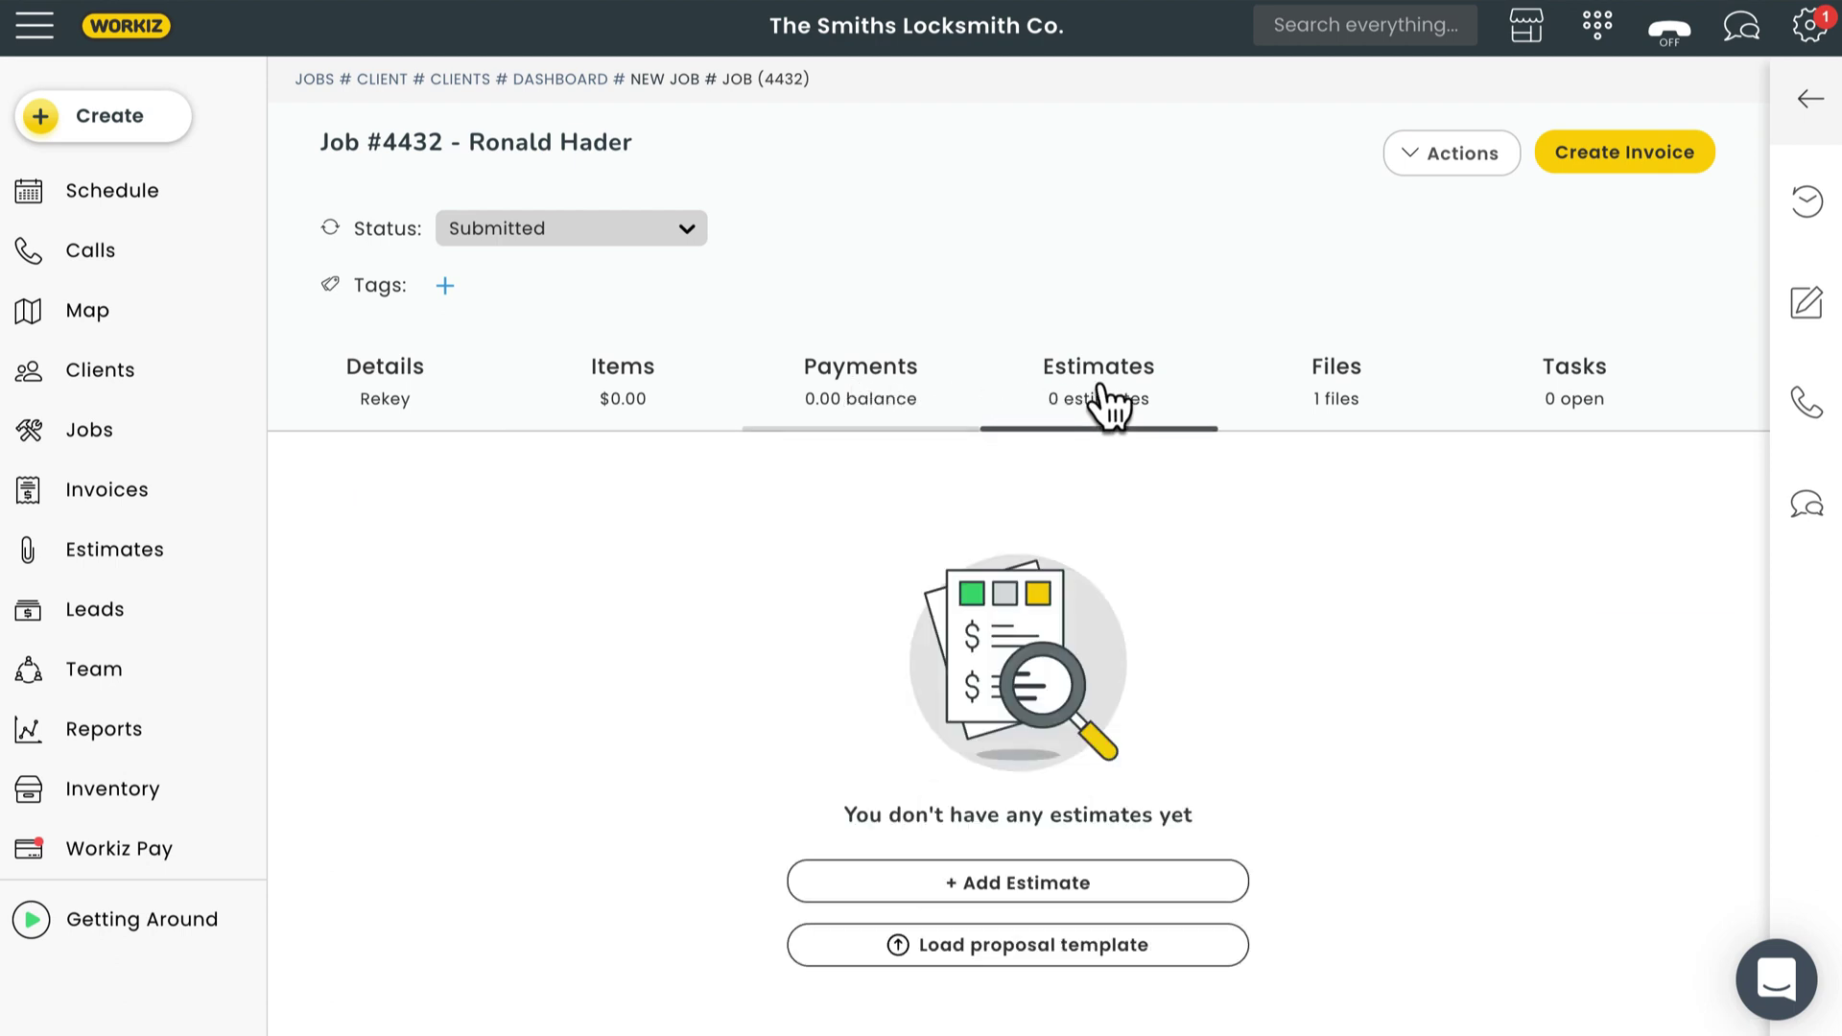
{"action": "left_click", "coordinate": [1337, 400]}
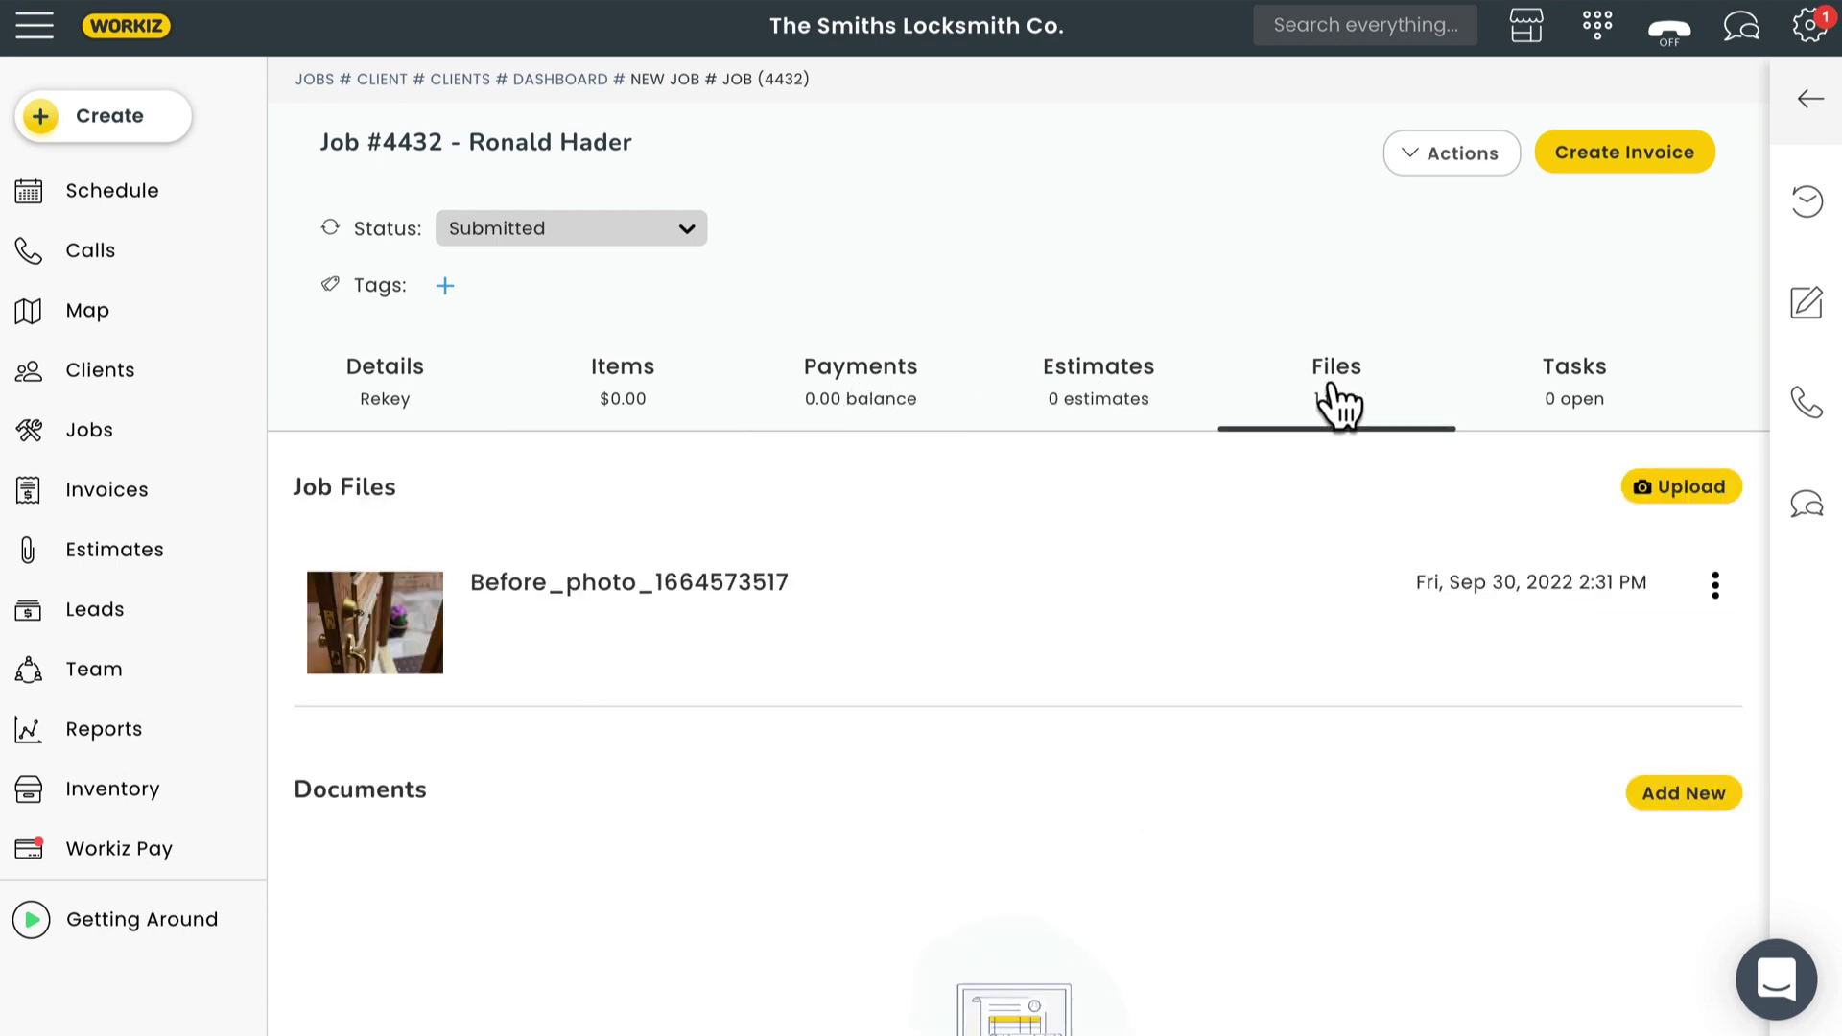
{"action": "left_click", "coordinate": [1578, 399]}
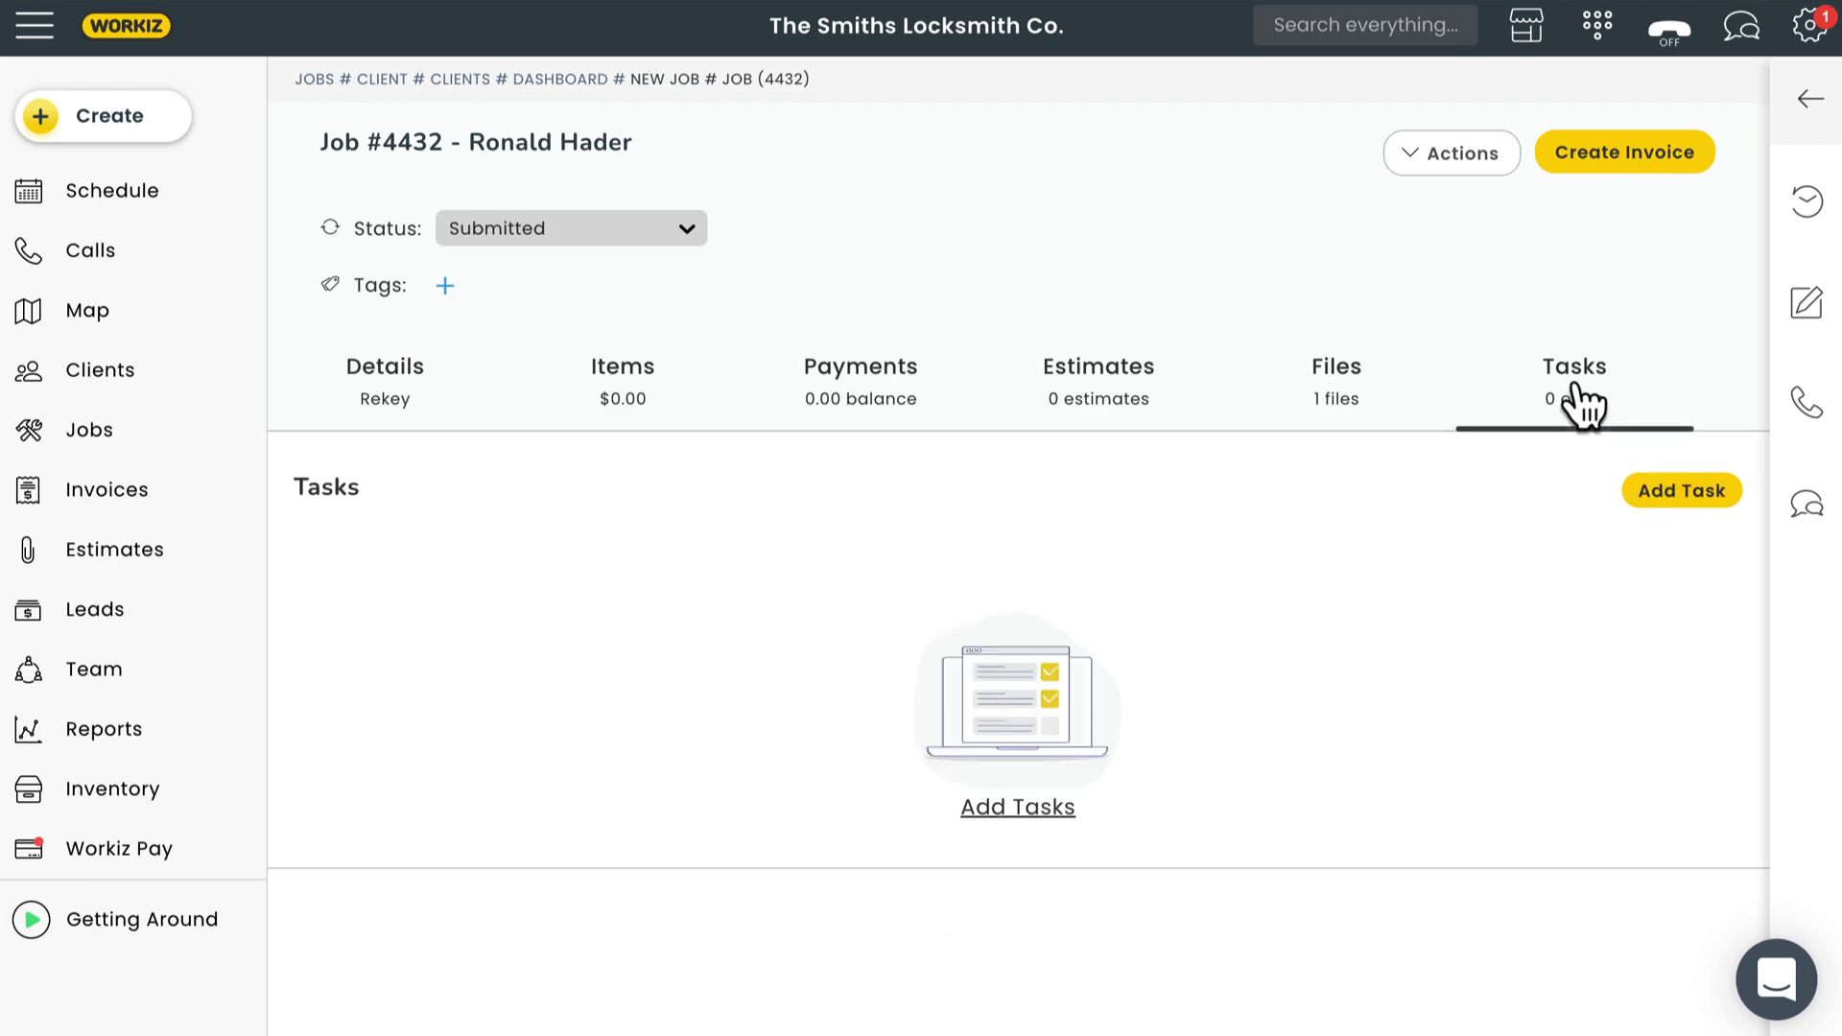